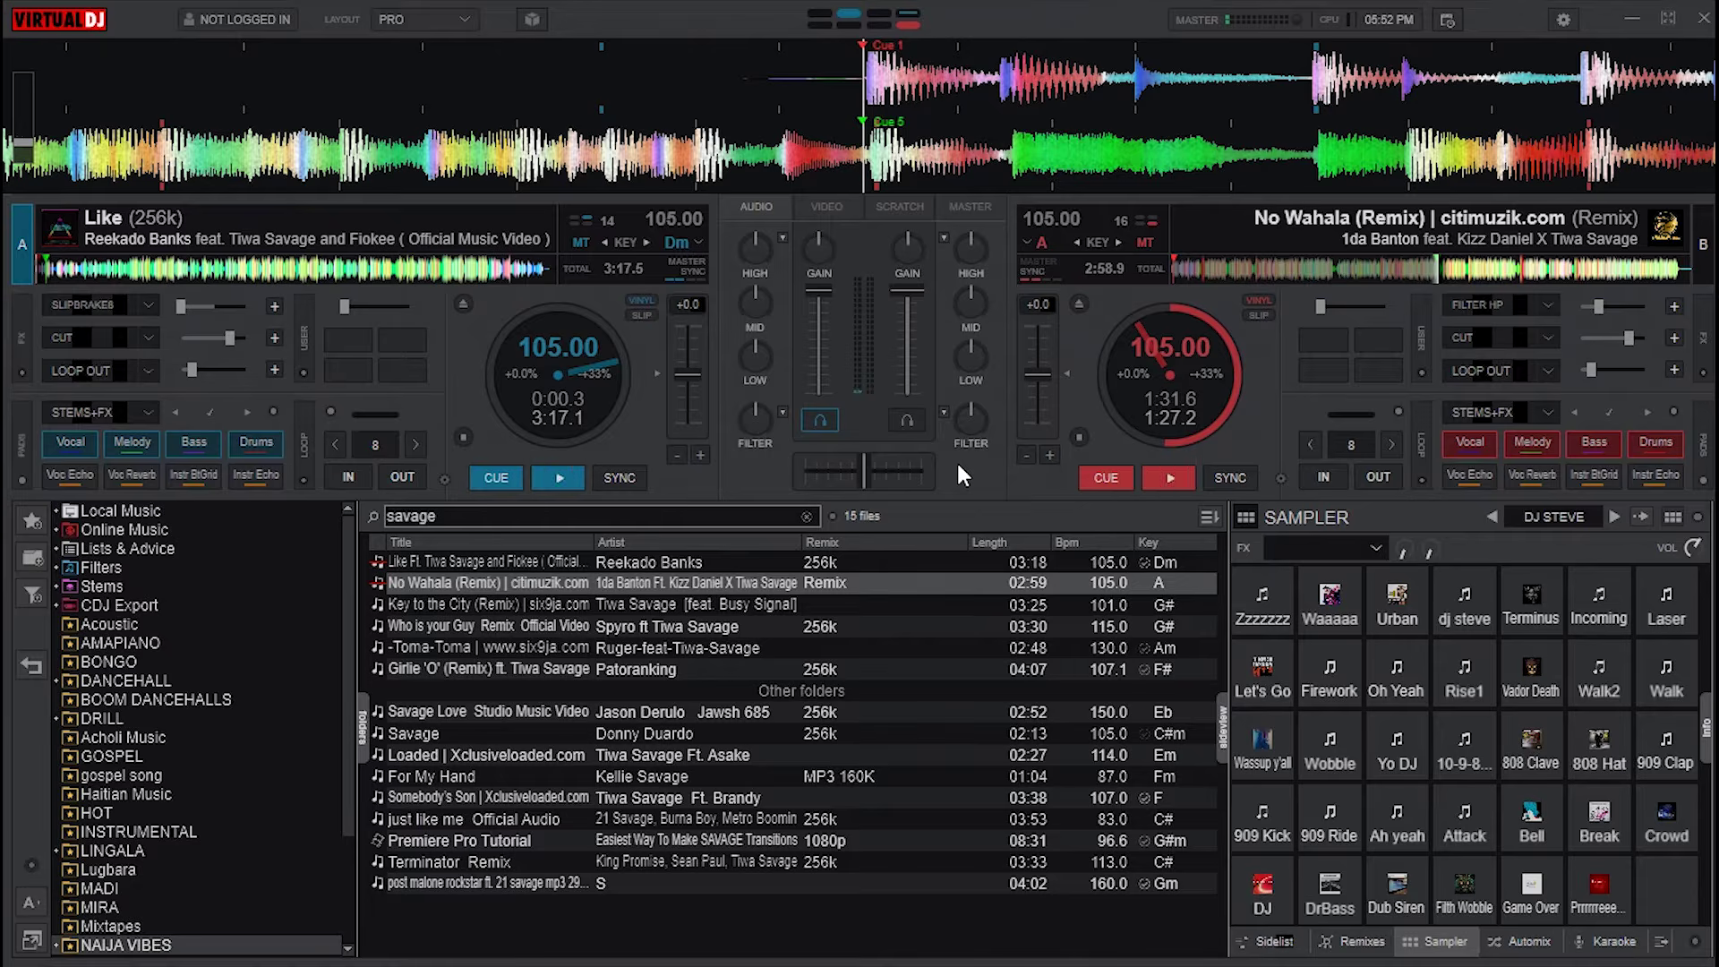
Step: Play the track "Like" on deck A in short bursts, returning it to cue 1 between bursts to demonstrate stab scratches
key("space")
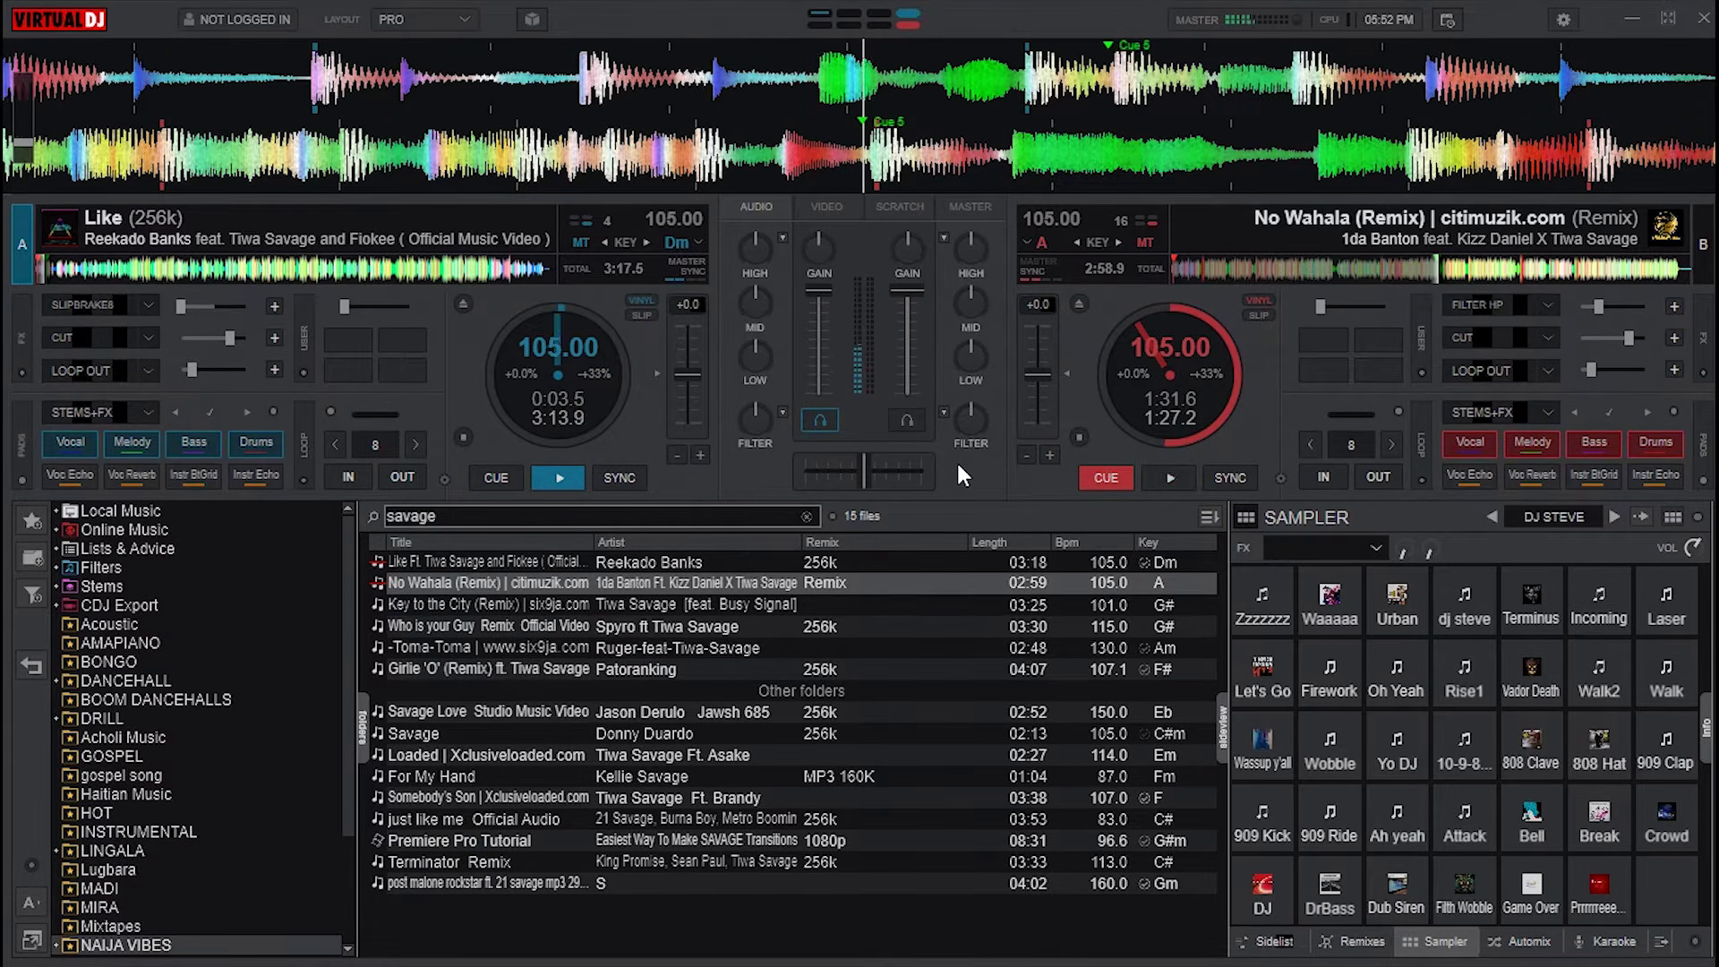
key("Home")
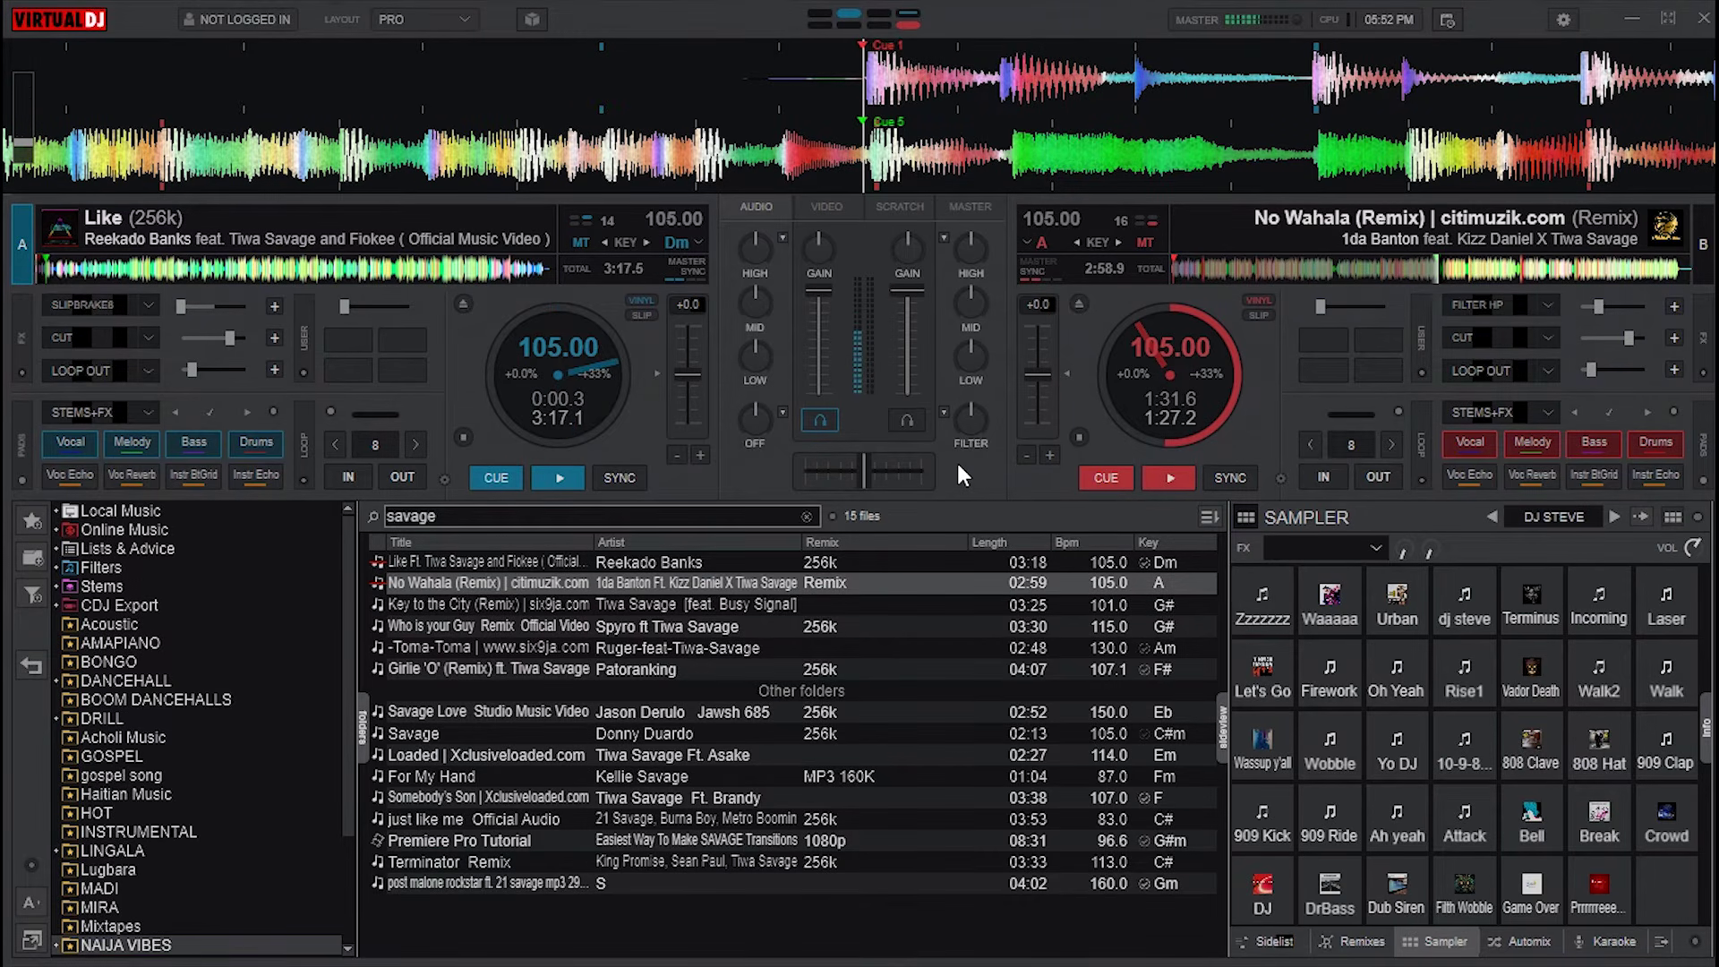
key("space")
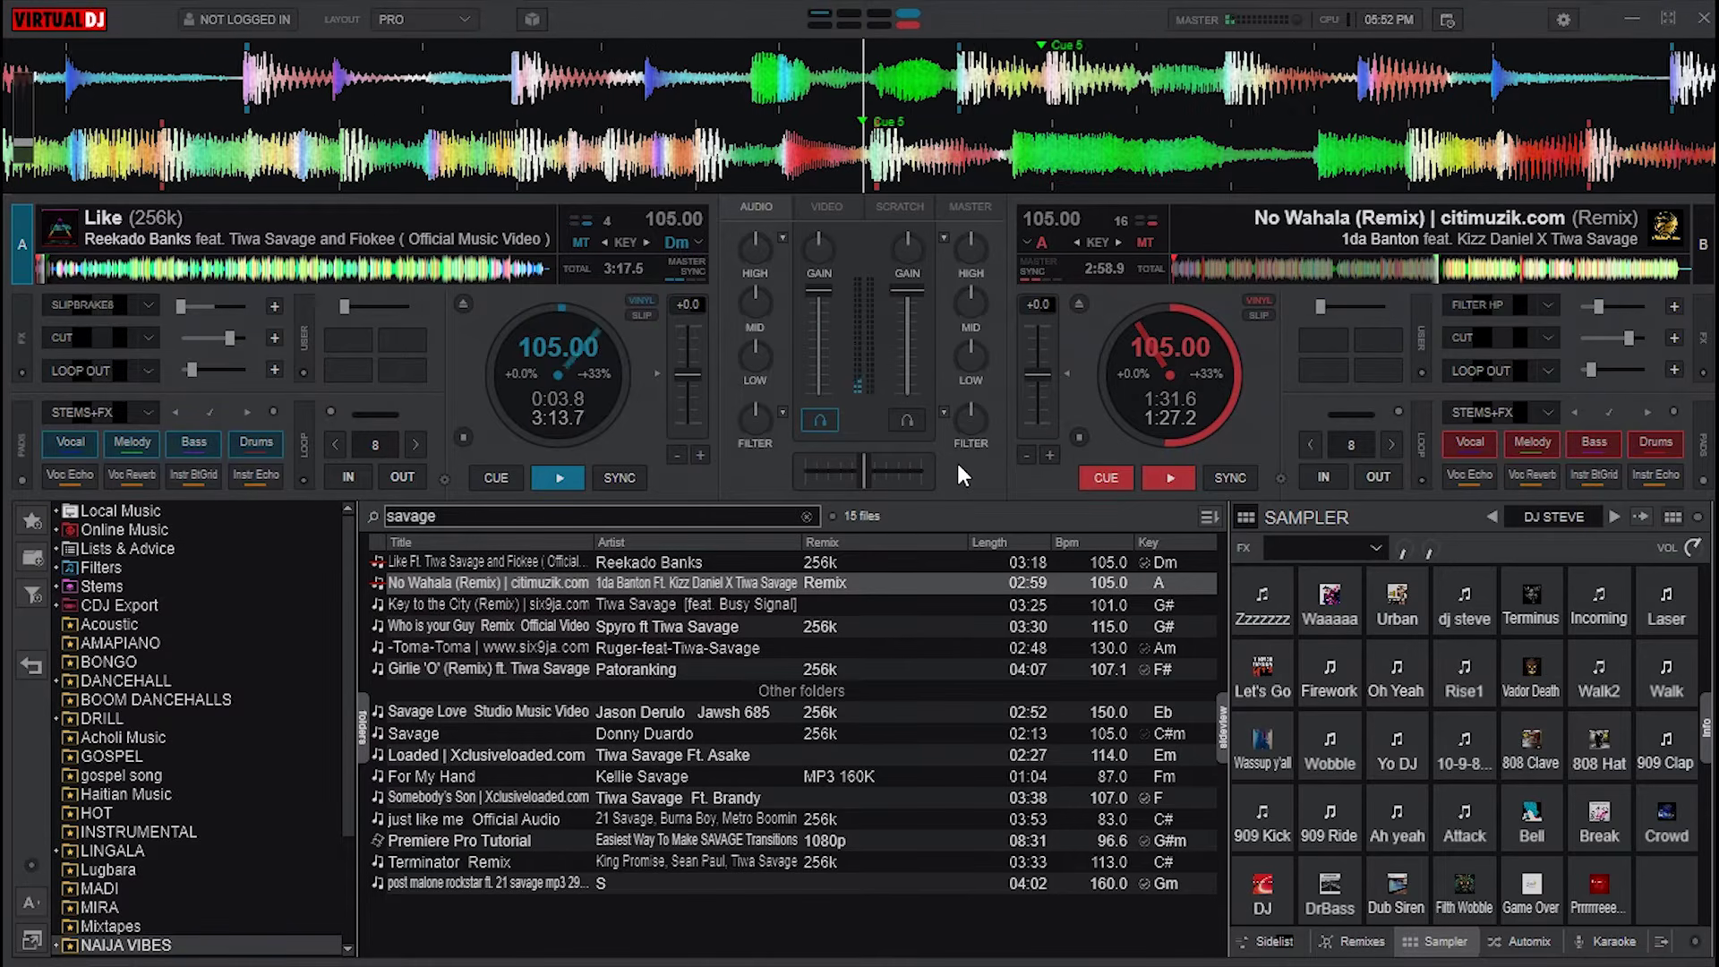
key("3")
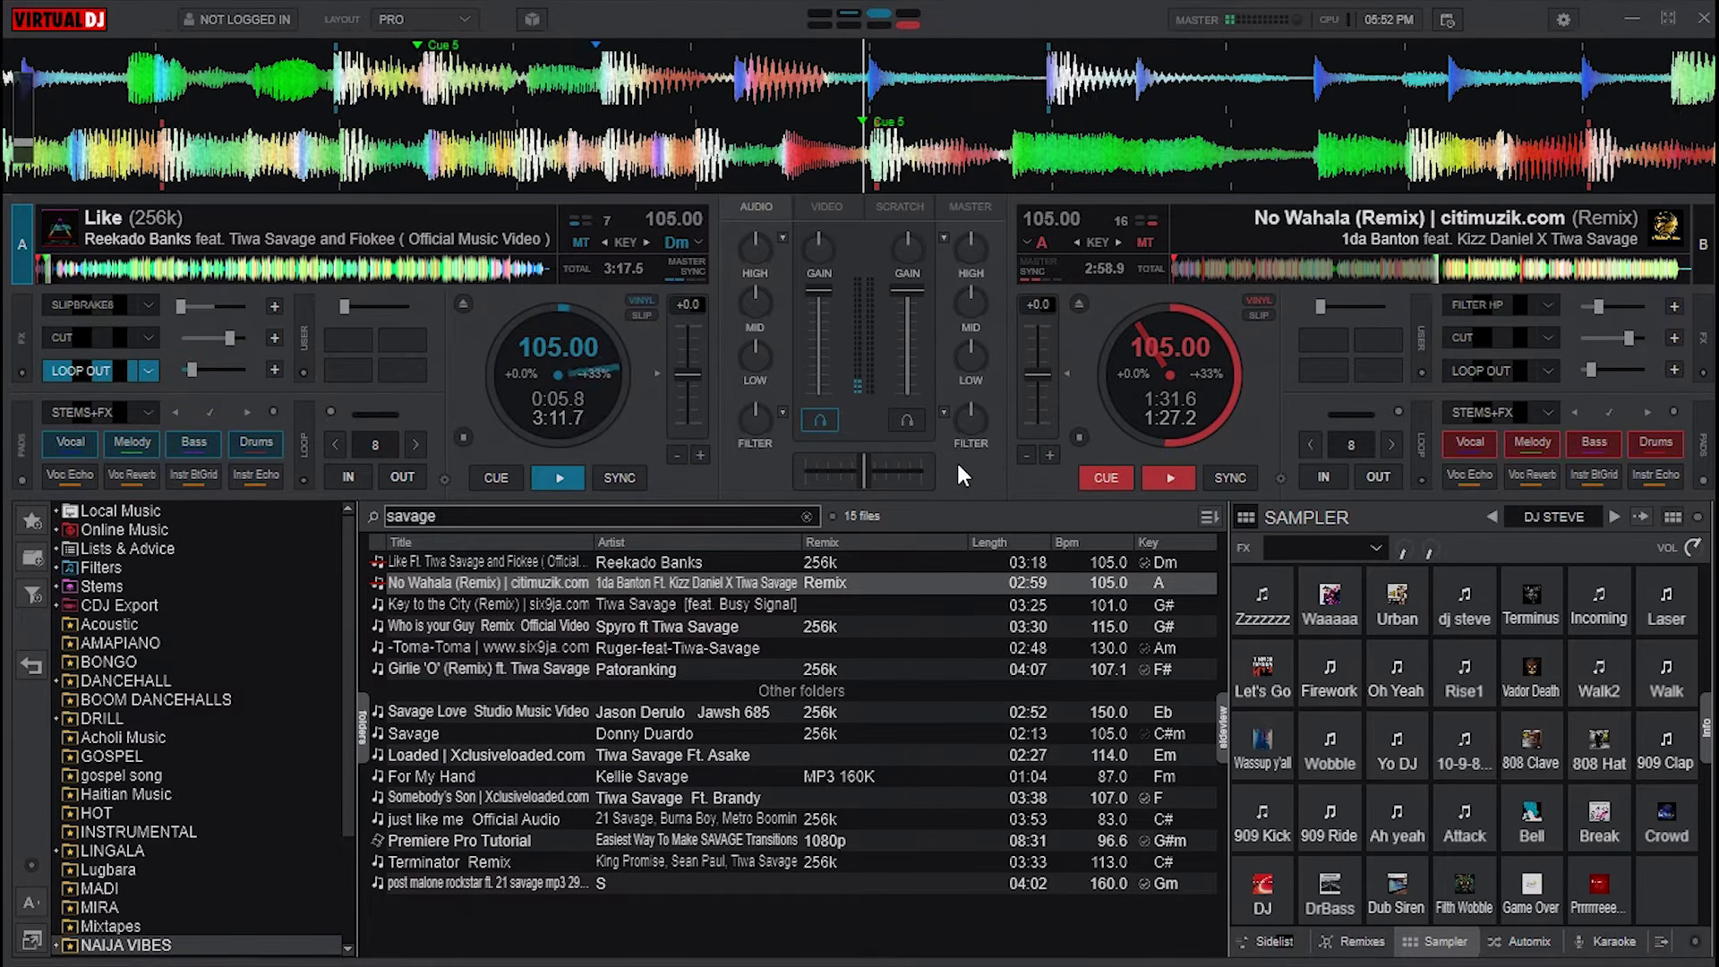
key("3")
key("space")
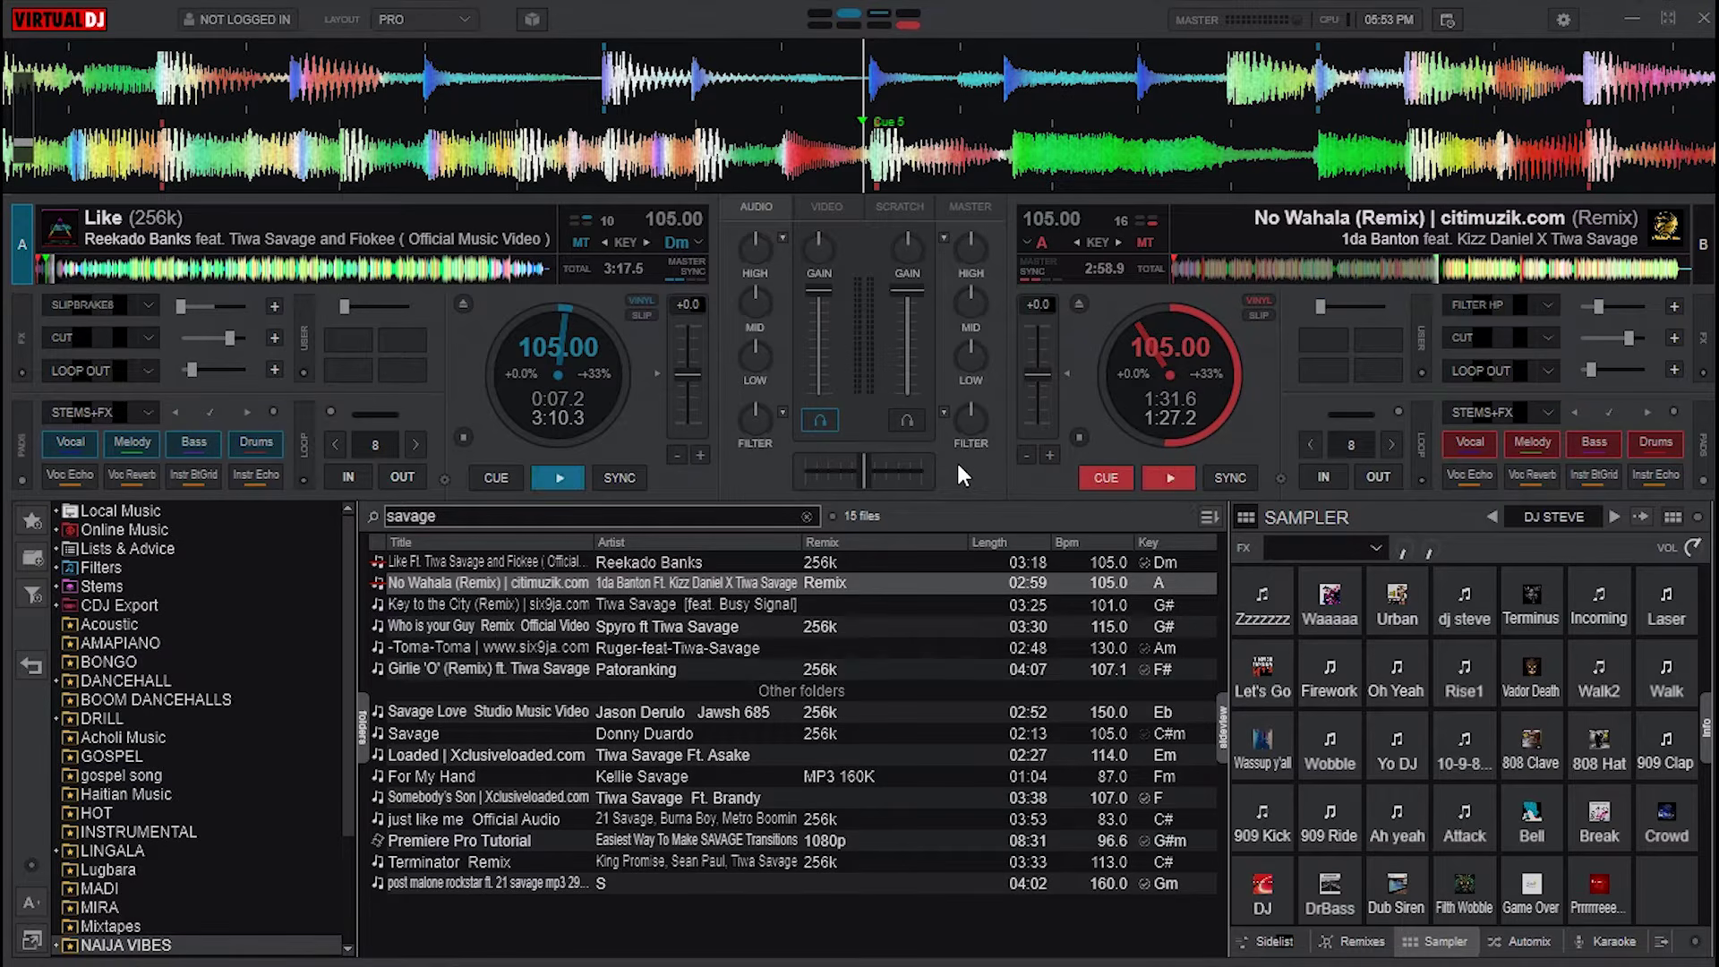
key("1")
key("space")
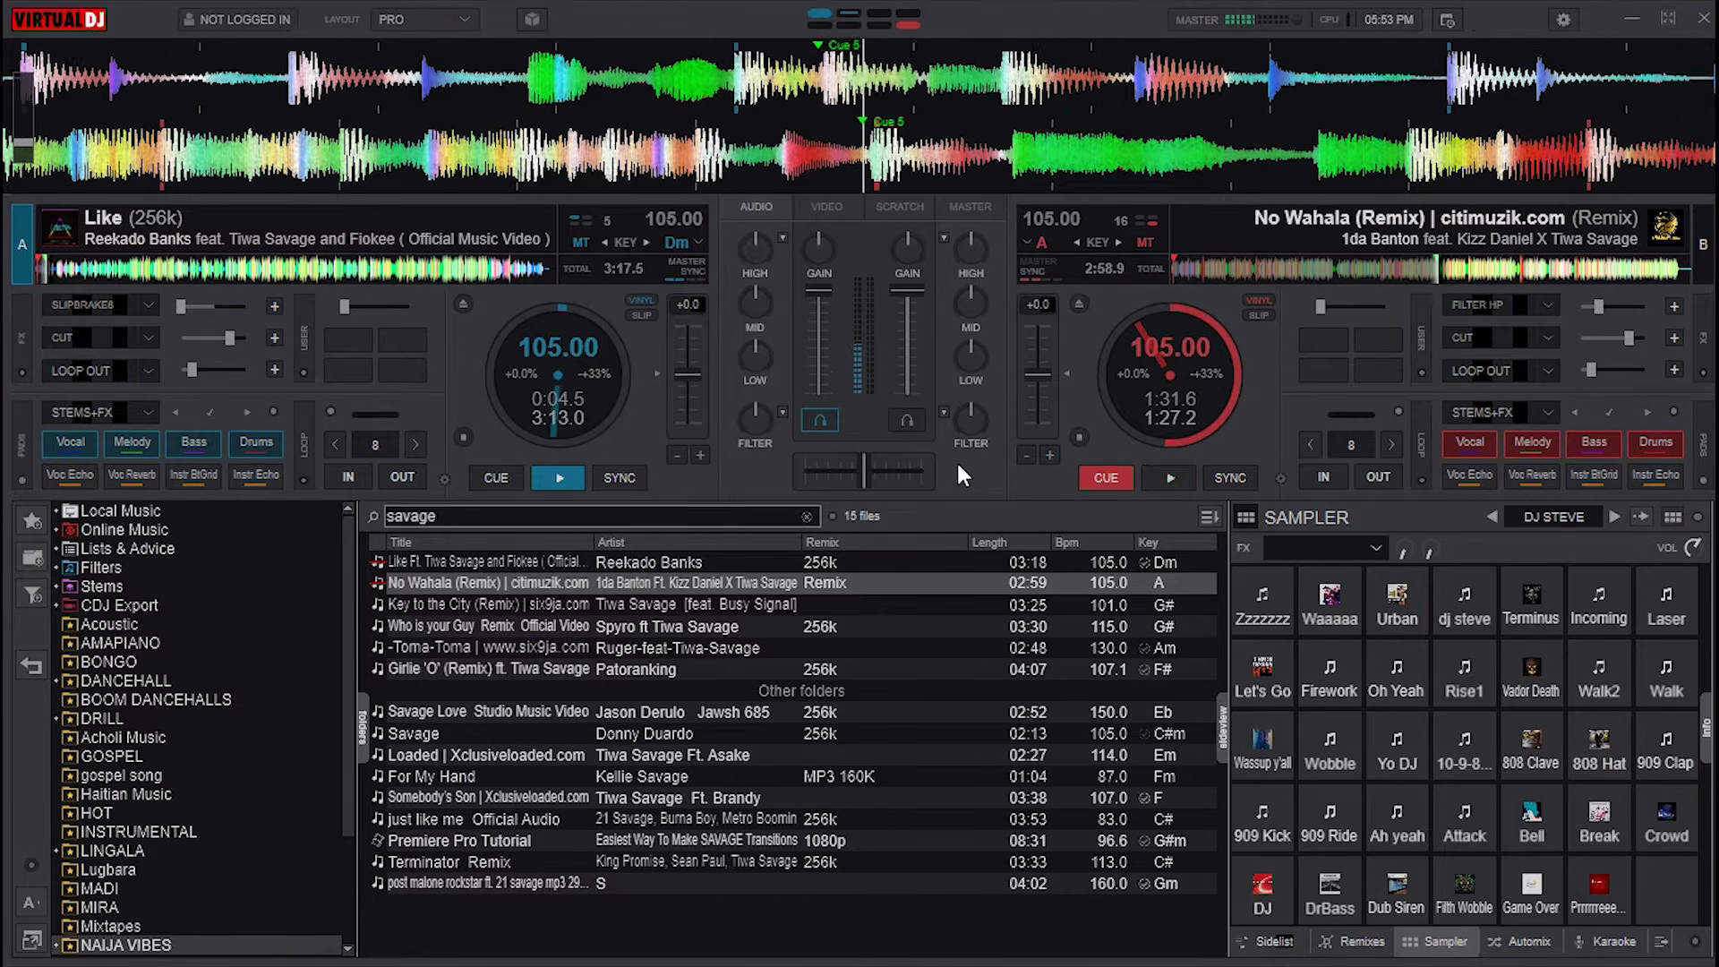
key("space")
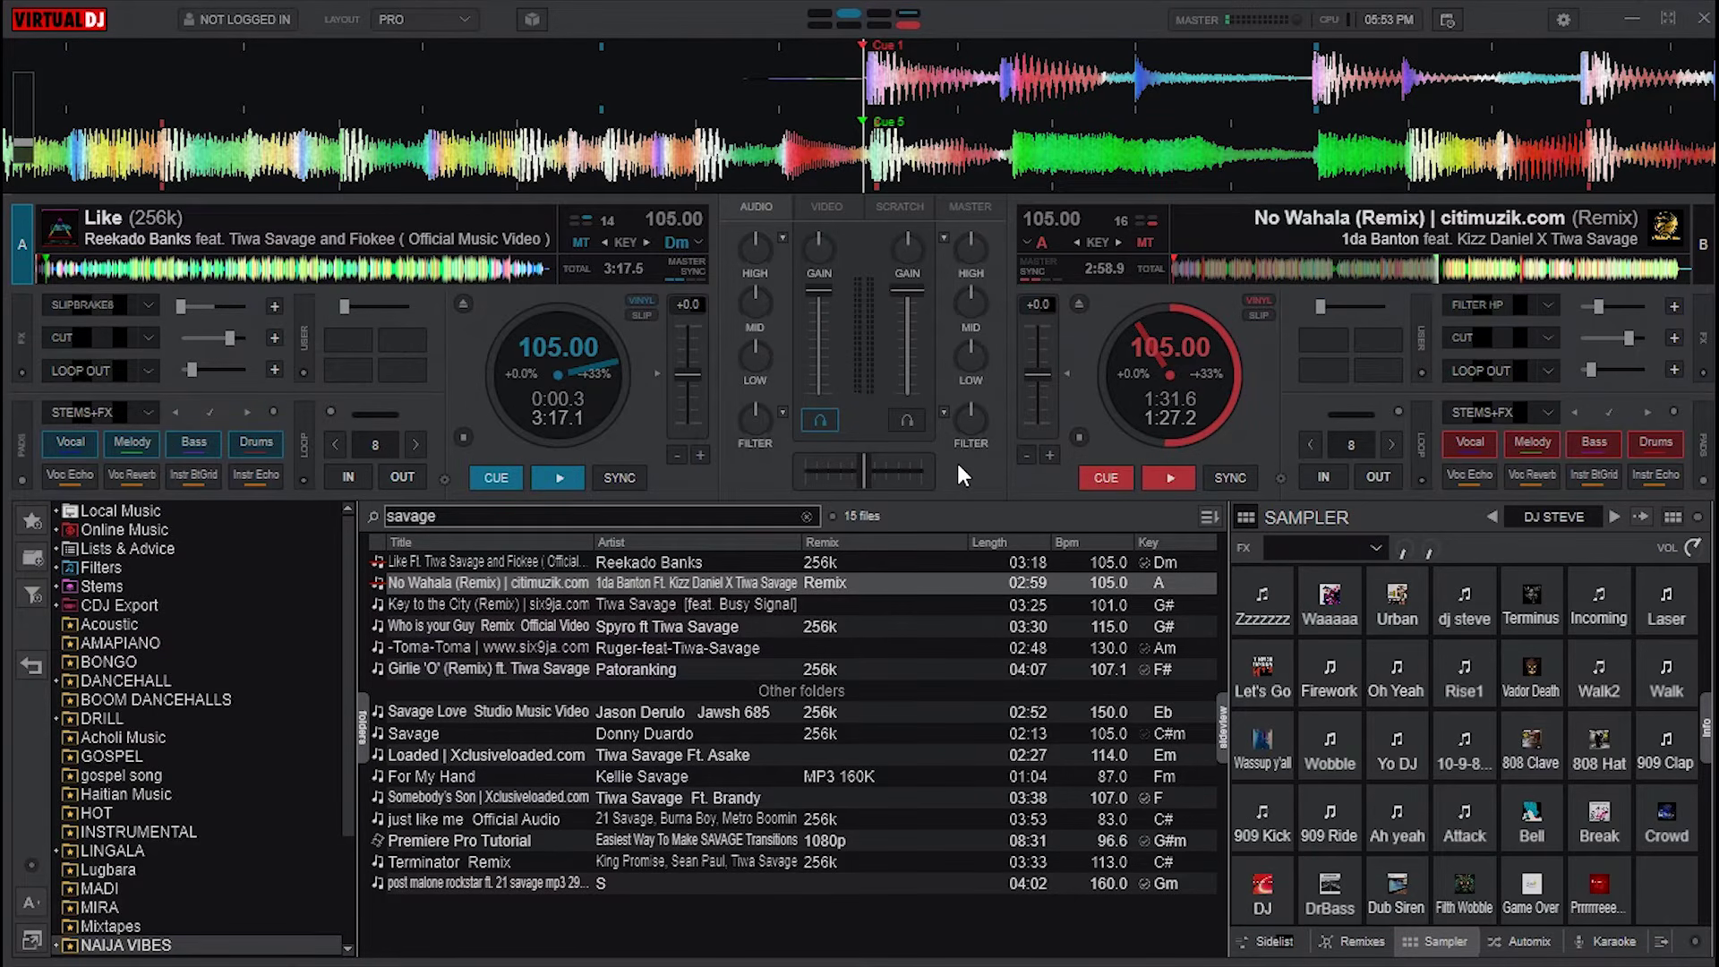
key("space")
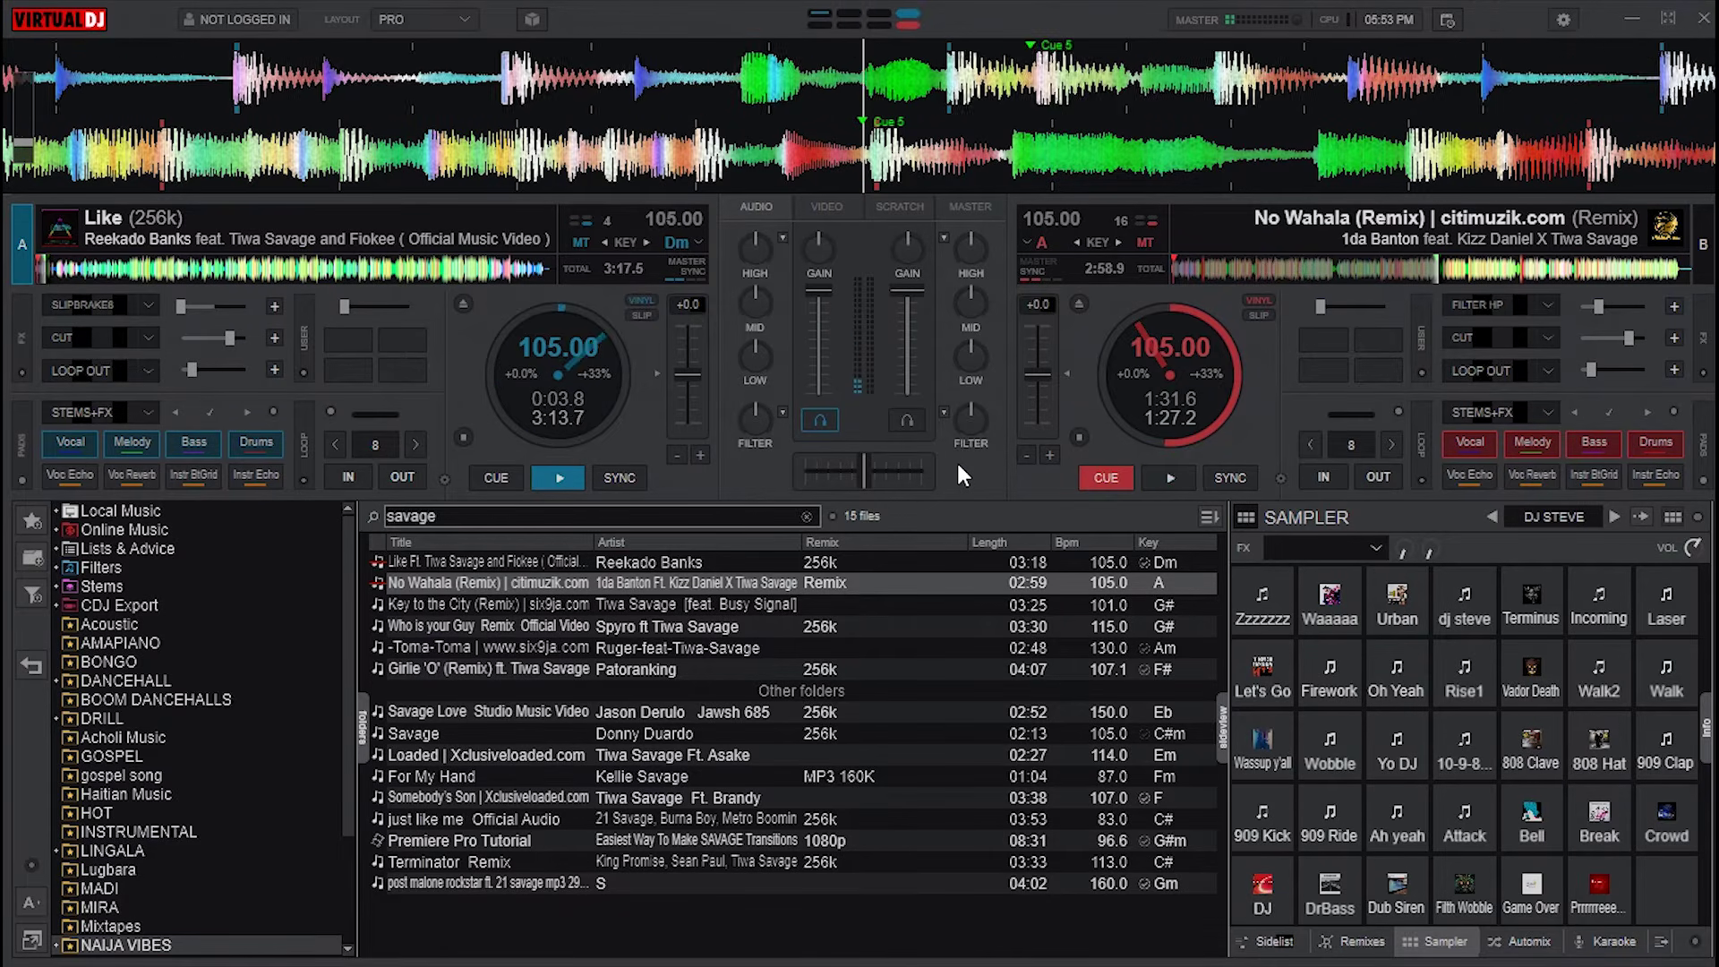
key("Home")
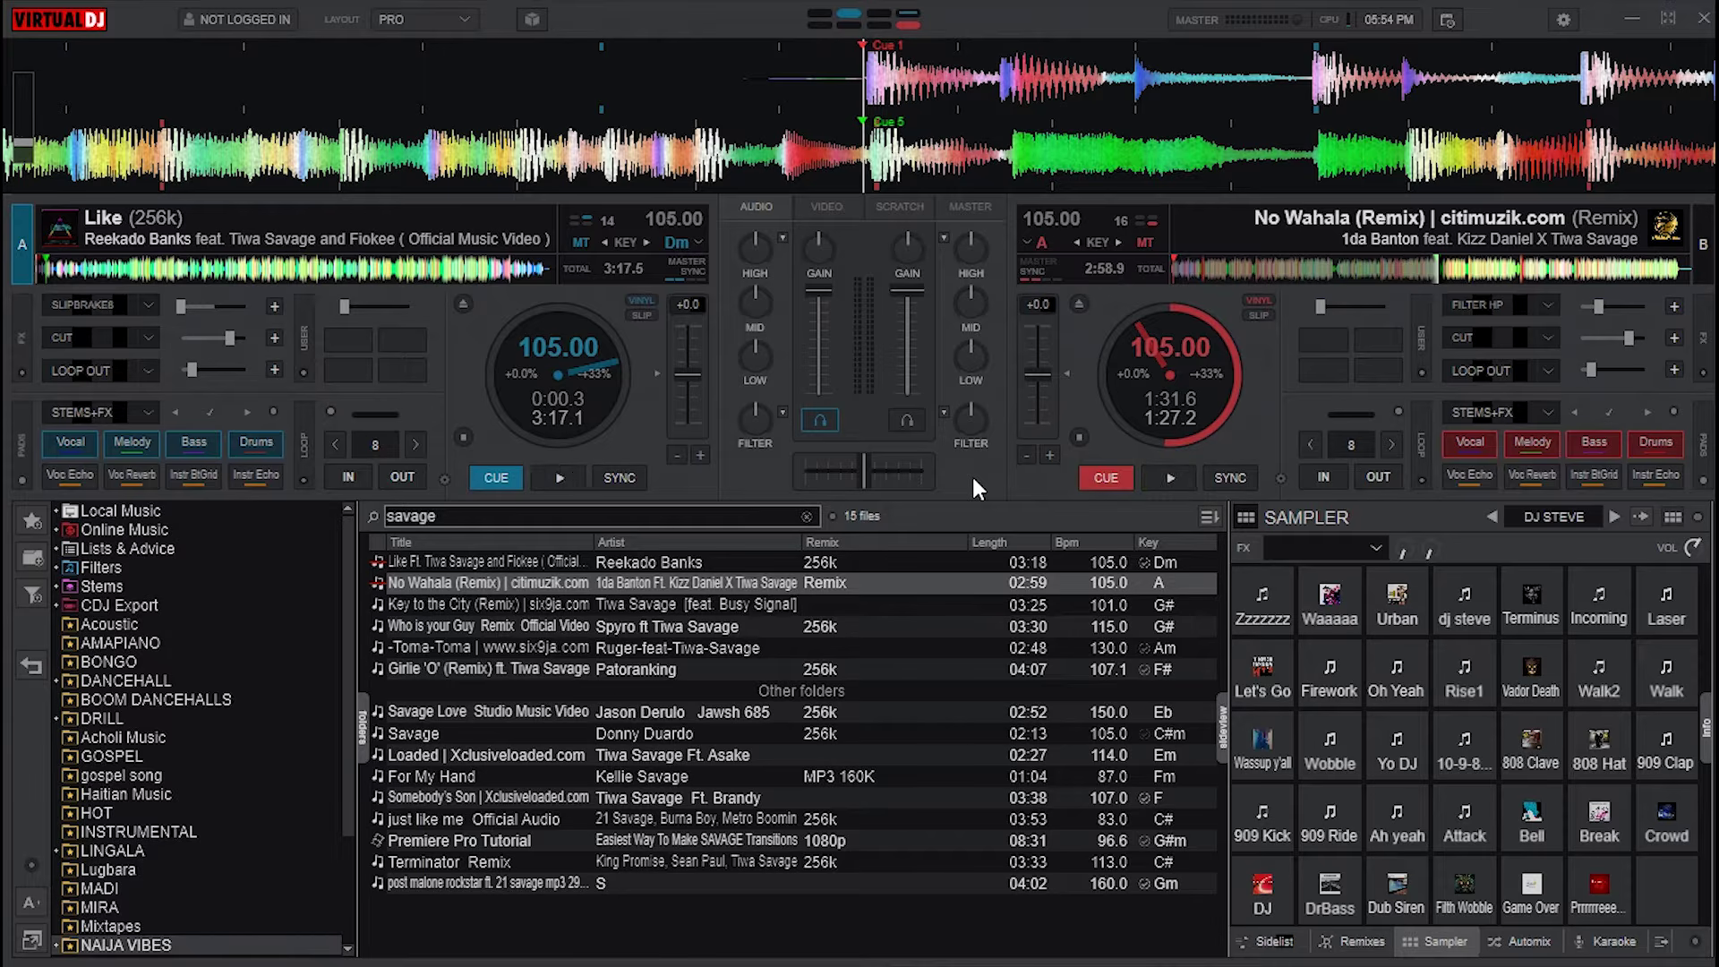
Step: Open the advanced editor of the keyboard controller mapping and add an entry for the key M
left_click(1563, 18)
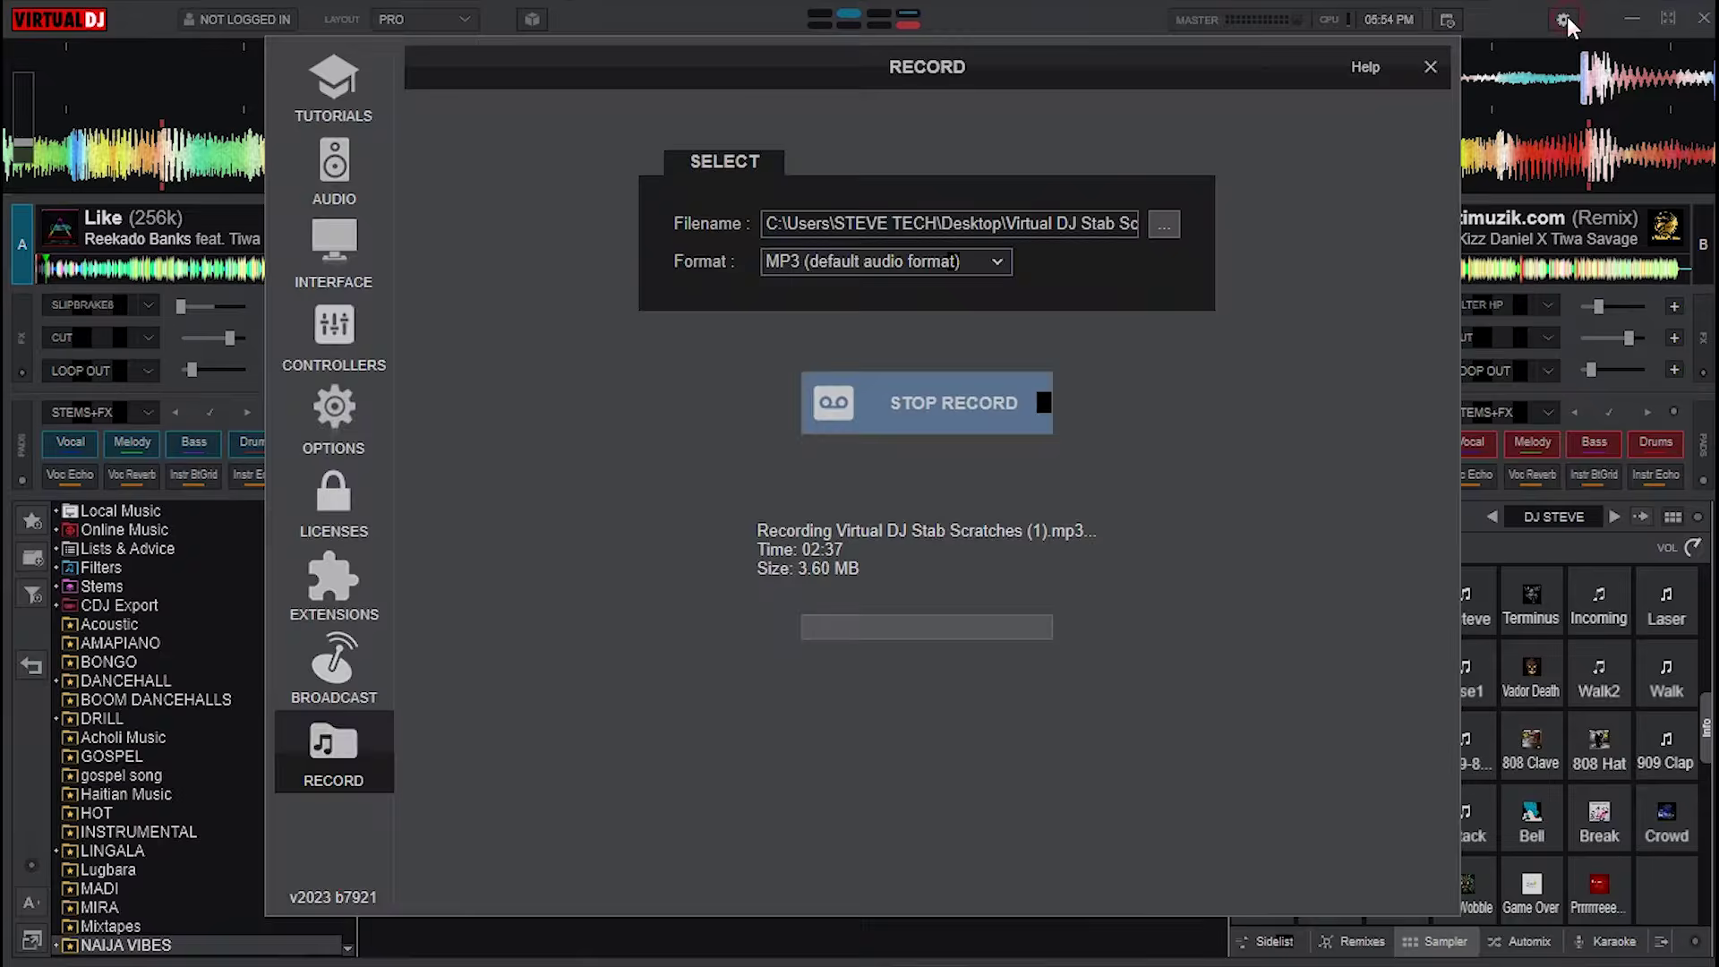
left_click(350, 337)
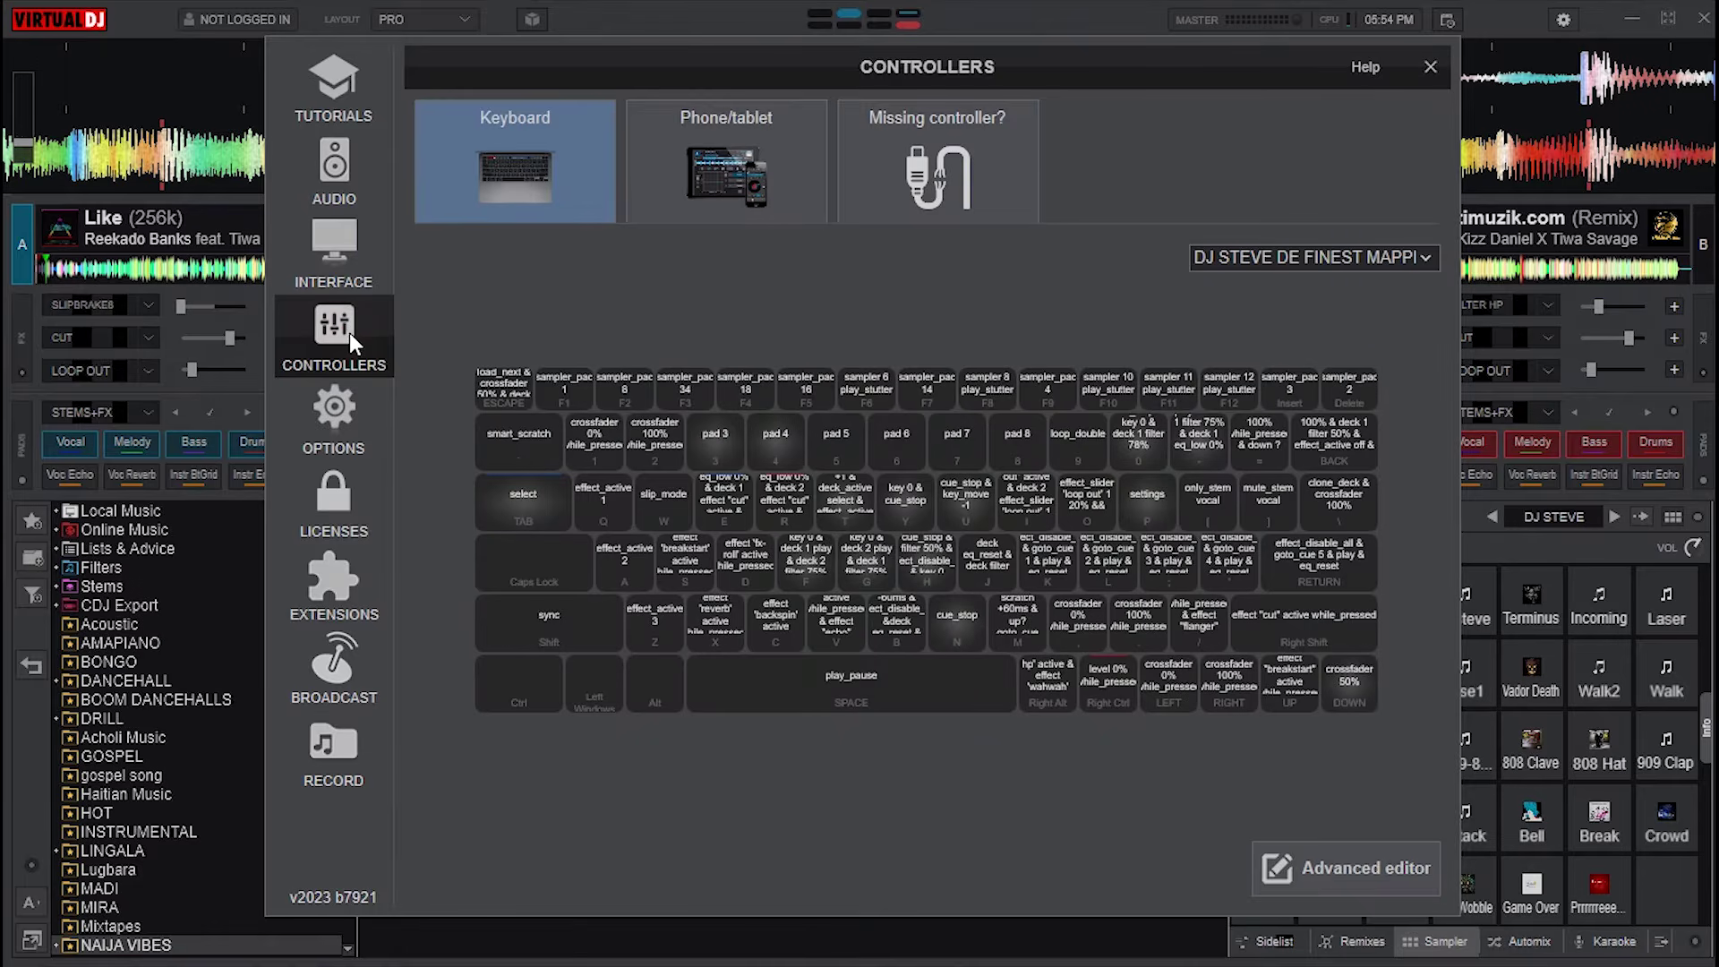
left_click(1323, 872)
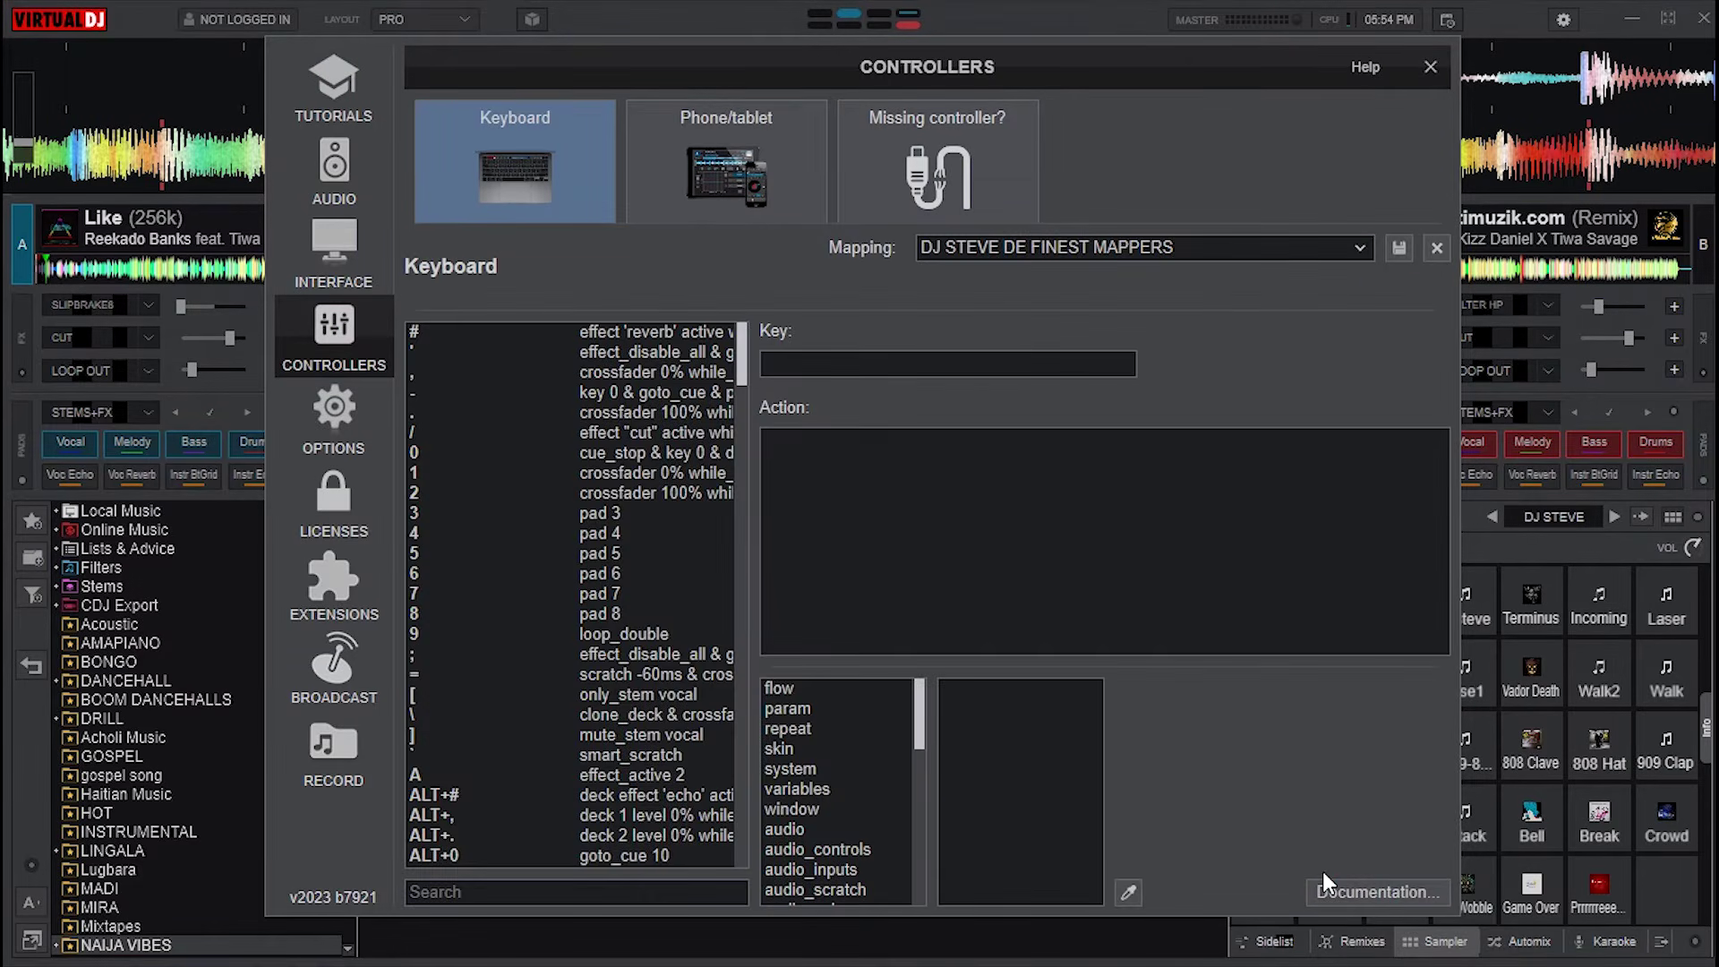
left_click(941, 362)
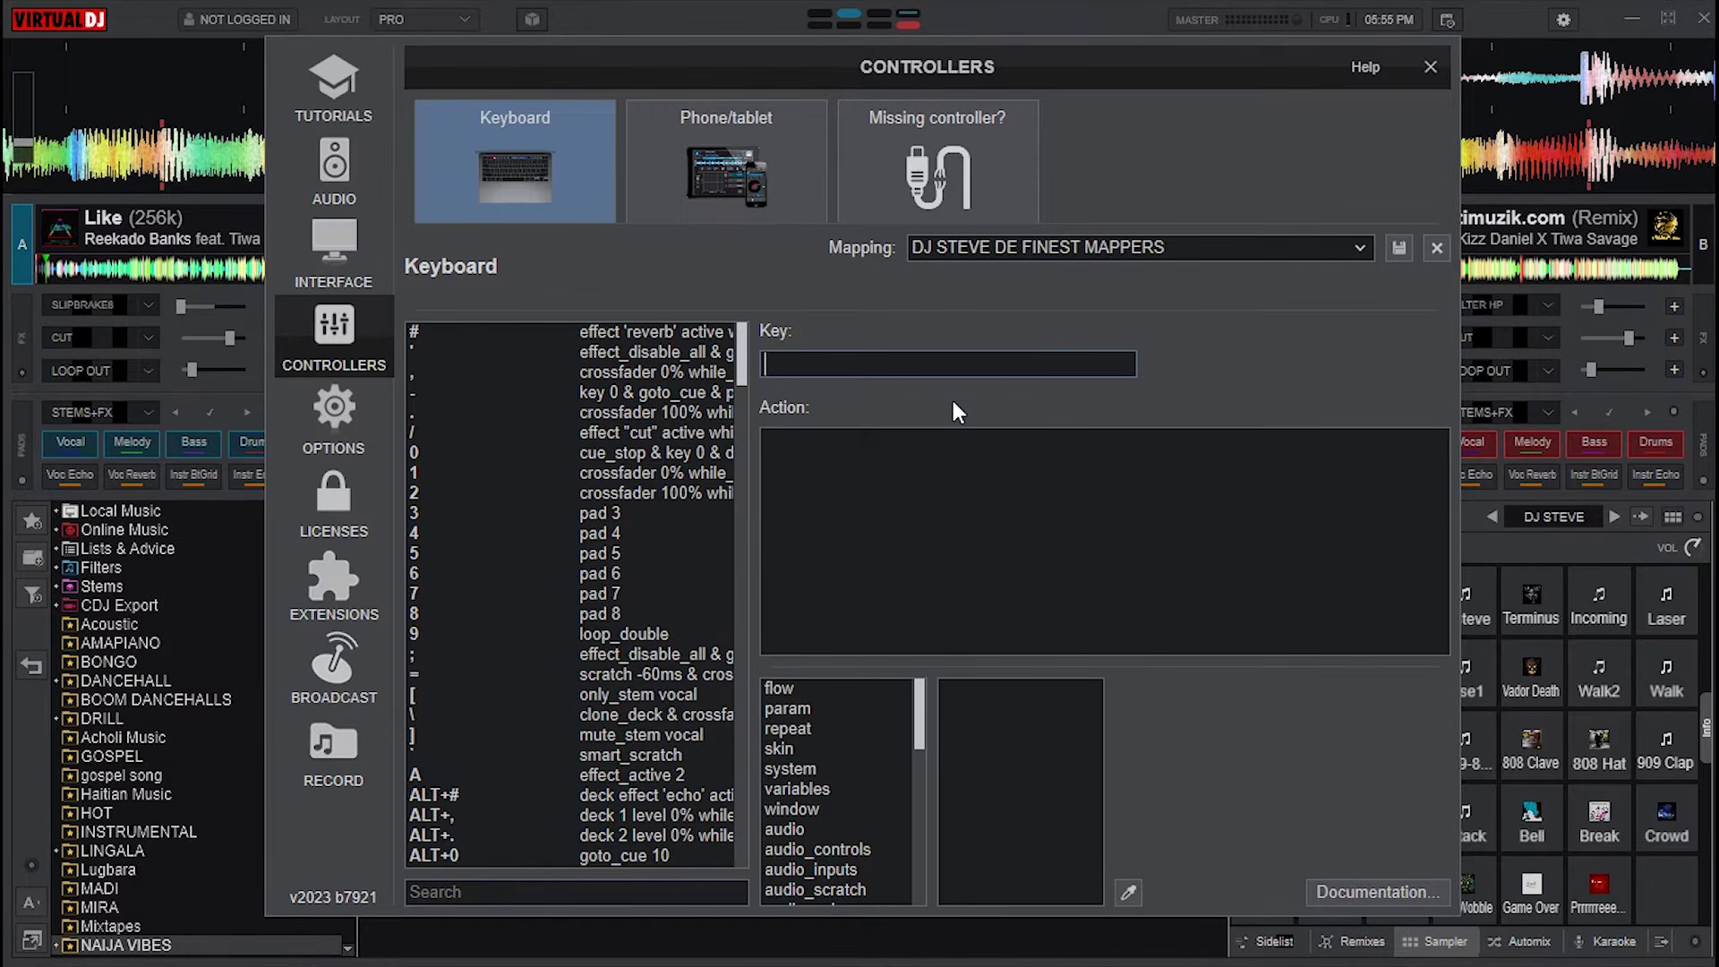
key("m")
Step: Give the M key the action "scratch +60ms & up? goto_cue" and close the settings
left_click(907, 512)
type("scratc")
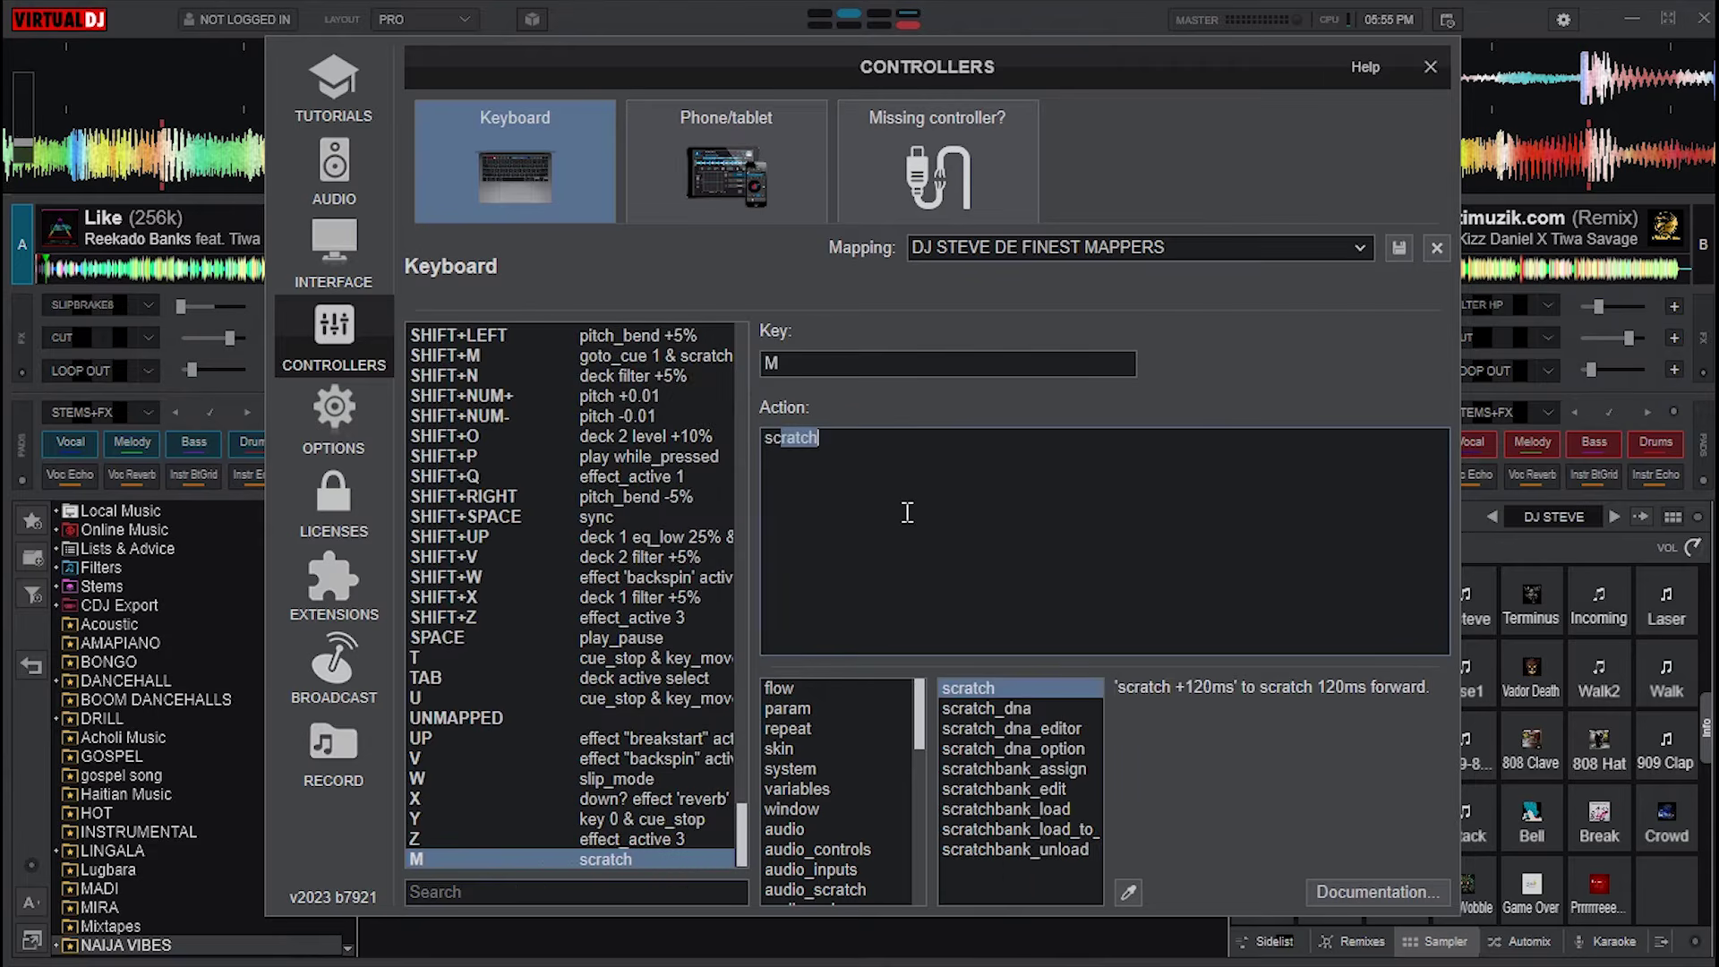
type("h")
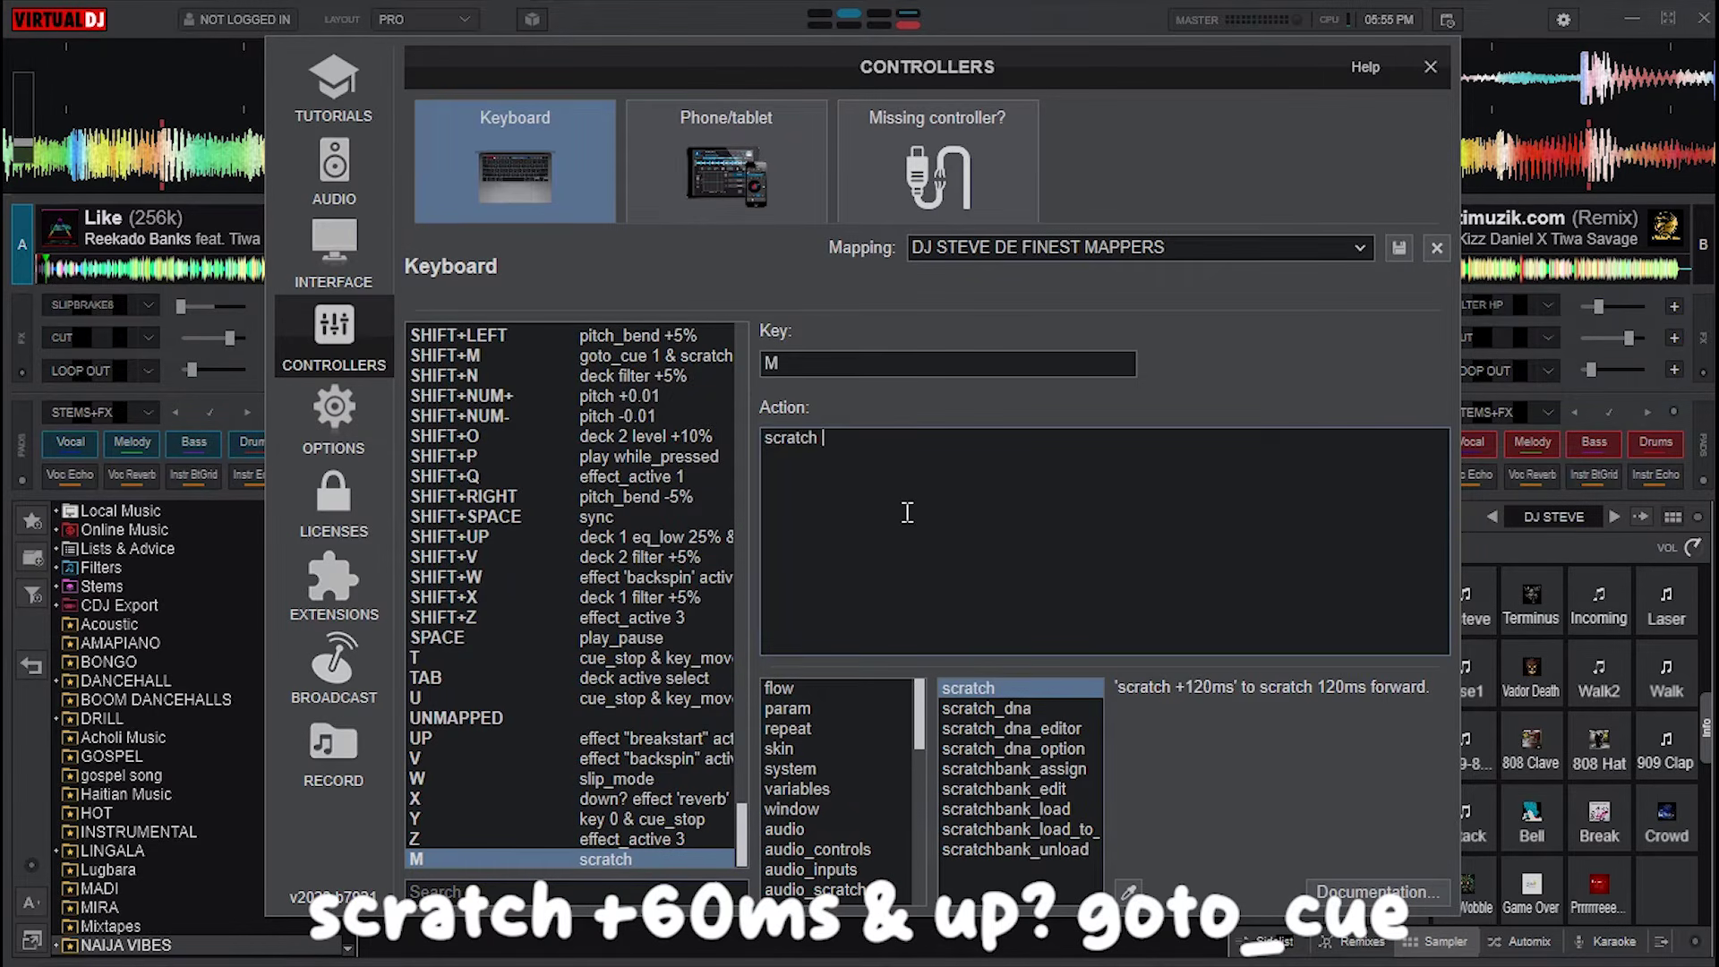
type(" +60ms")
type("& up")
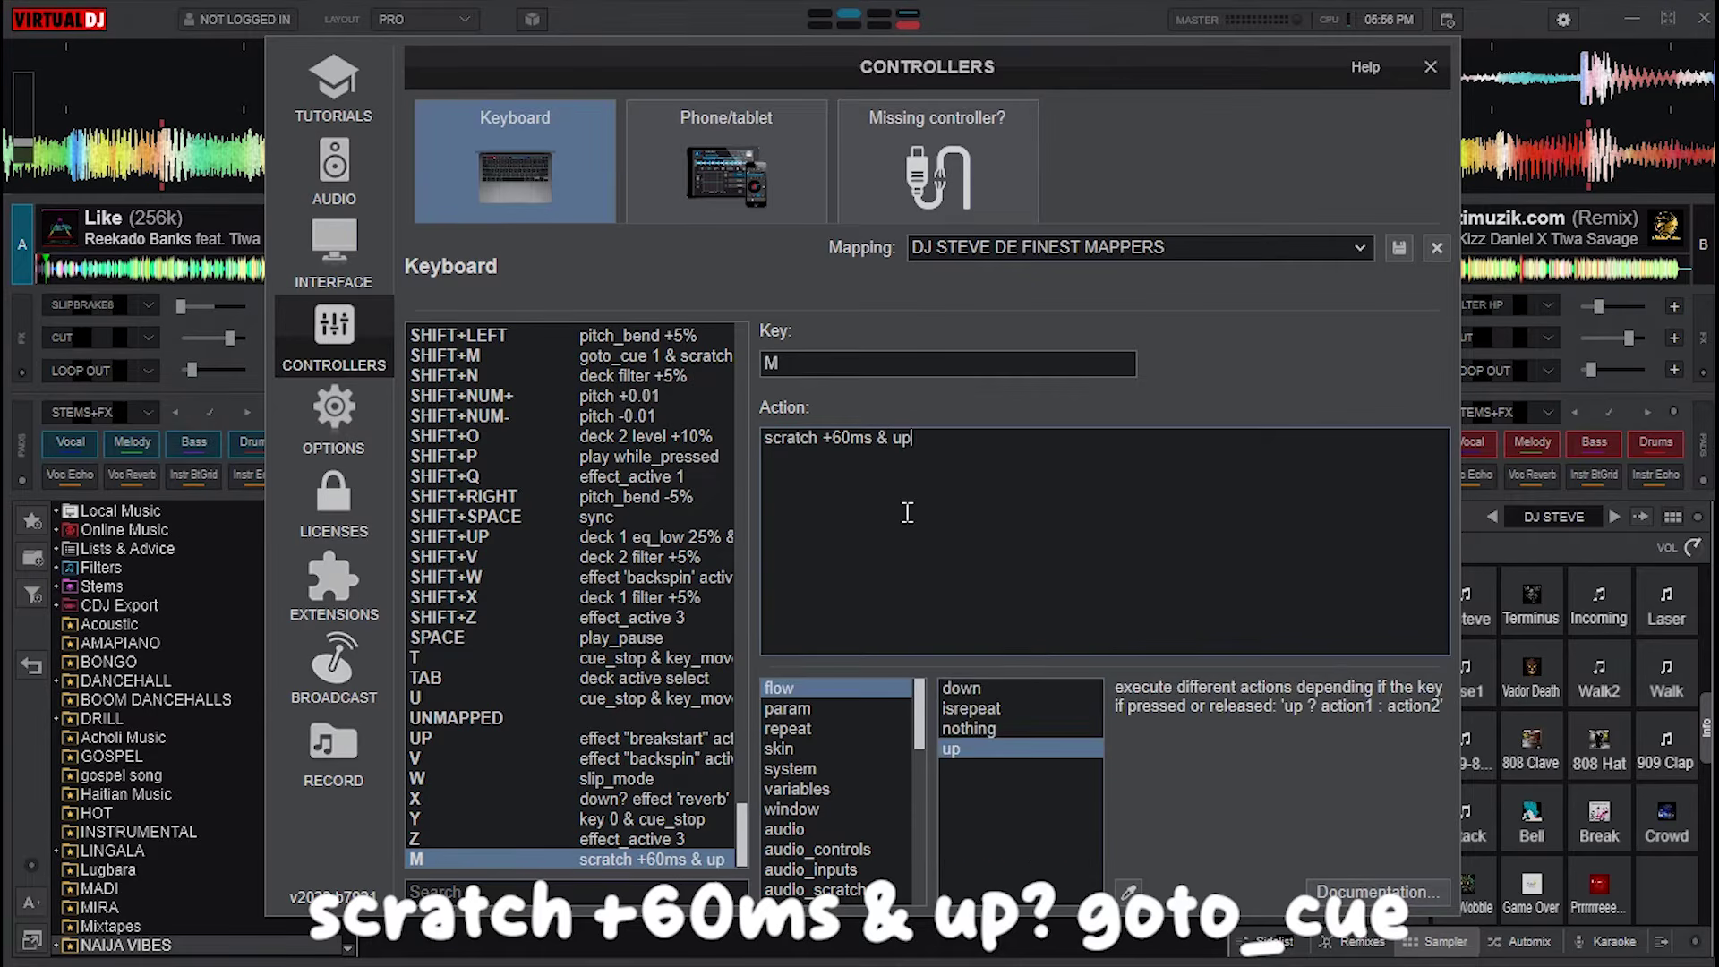
type("? goto")
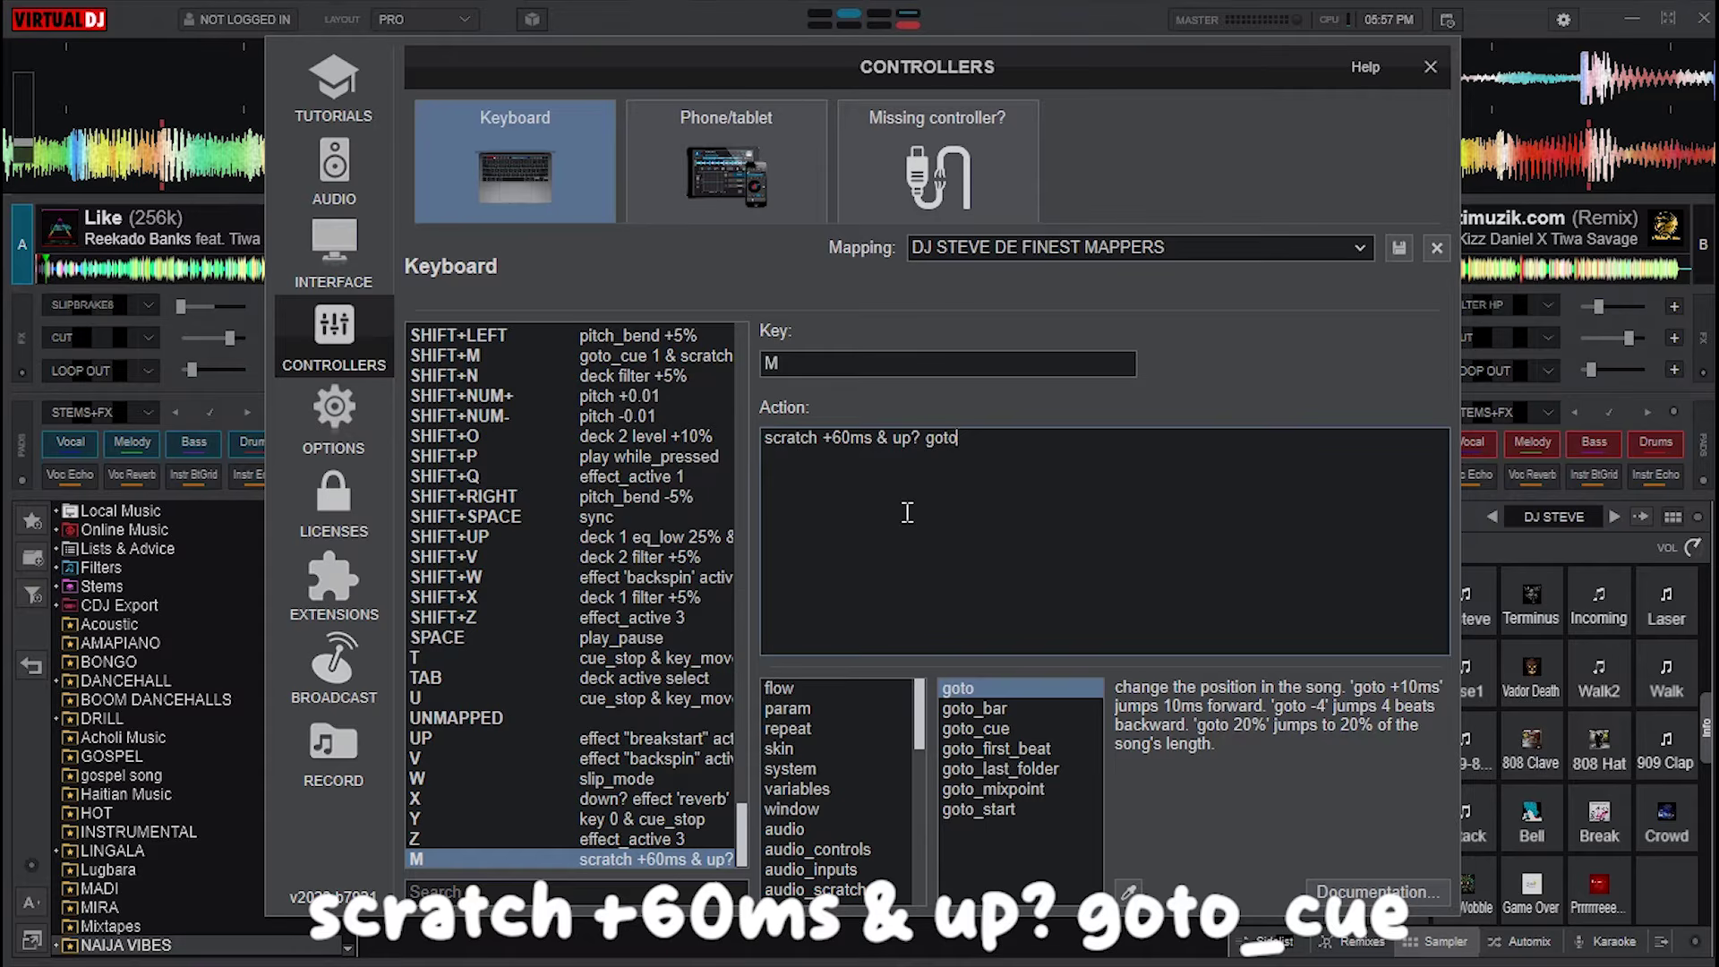
type("_cue")
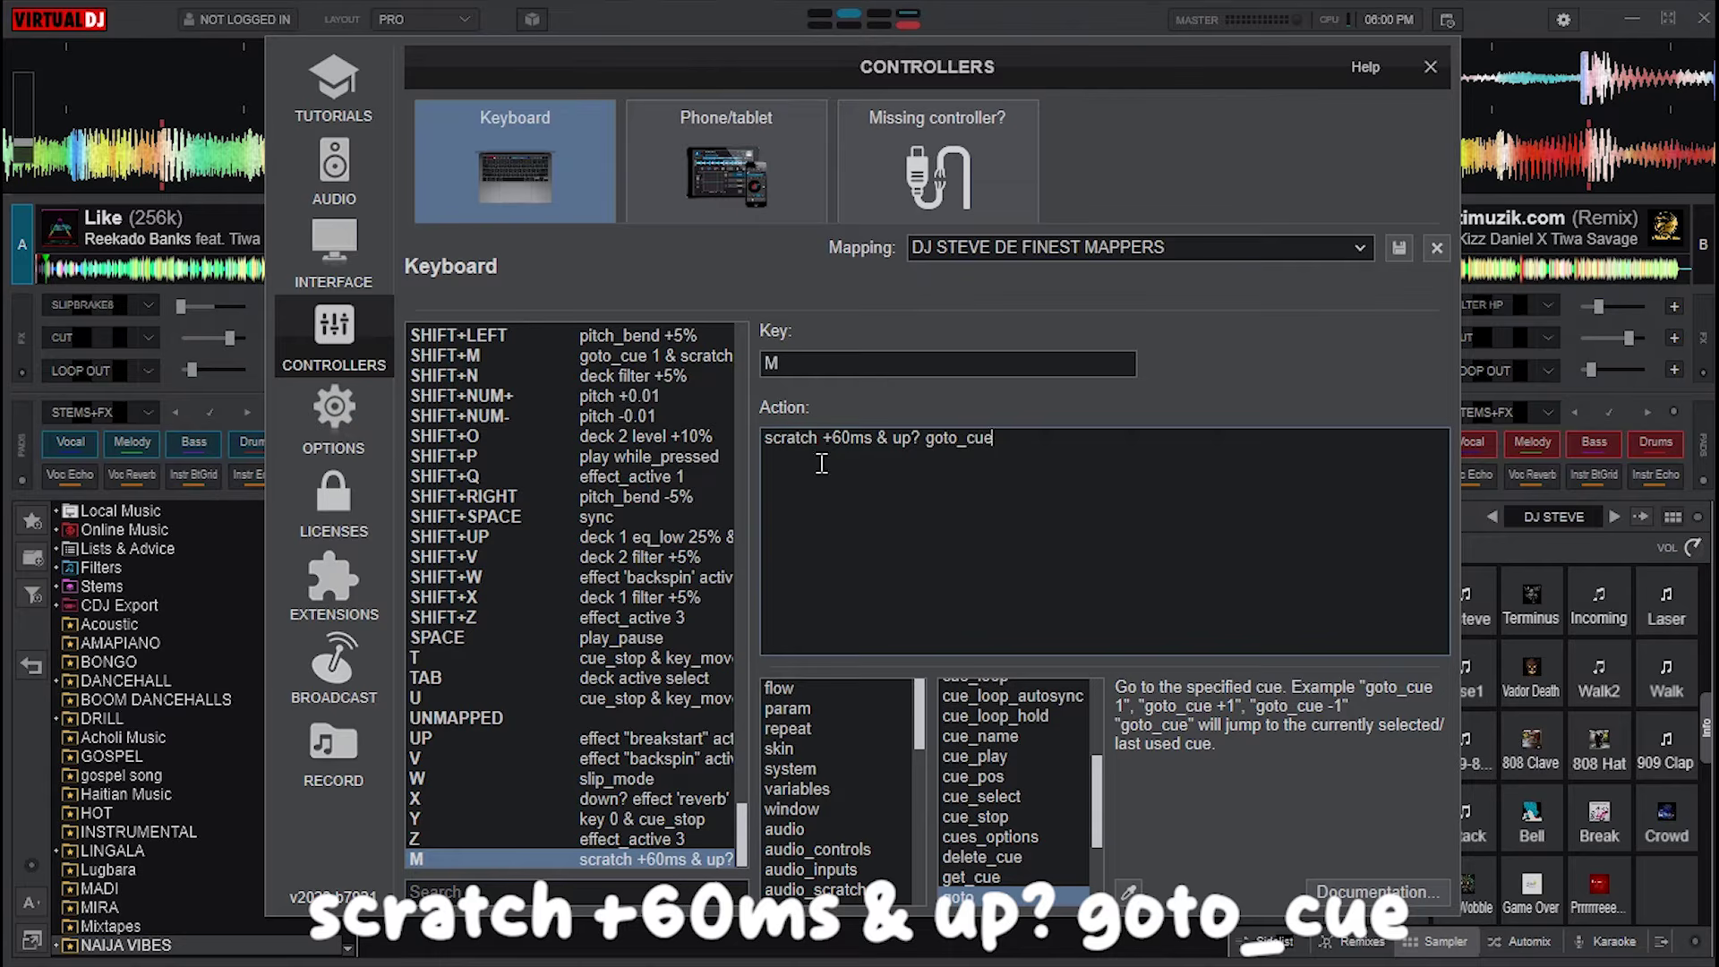
double_click(910, 465)
left_click(892, 455)
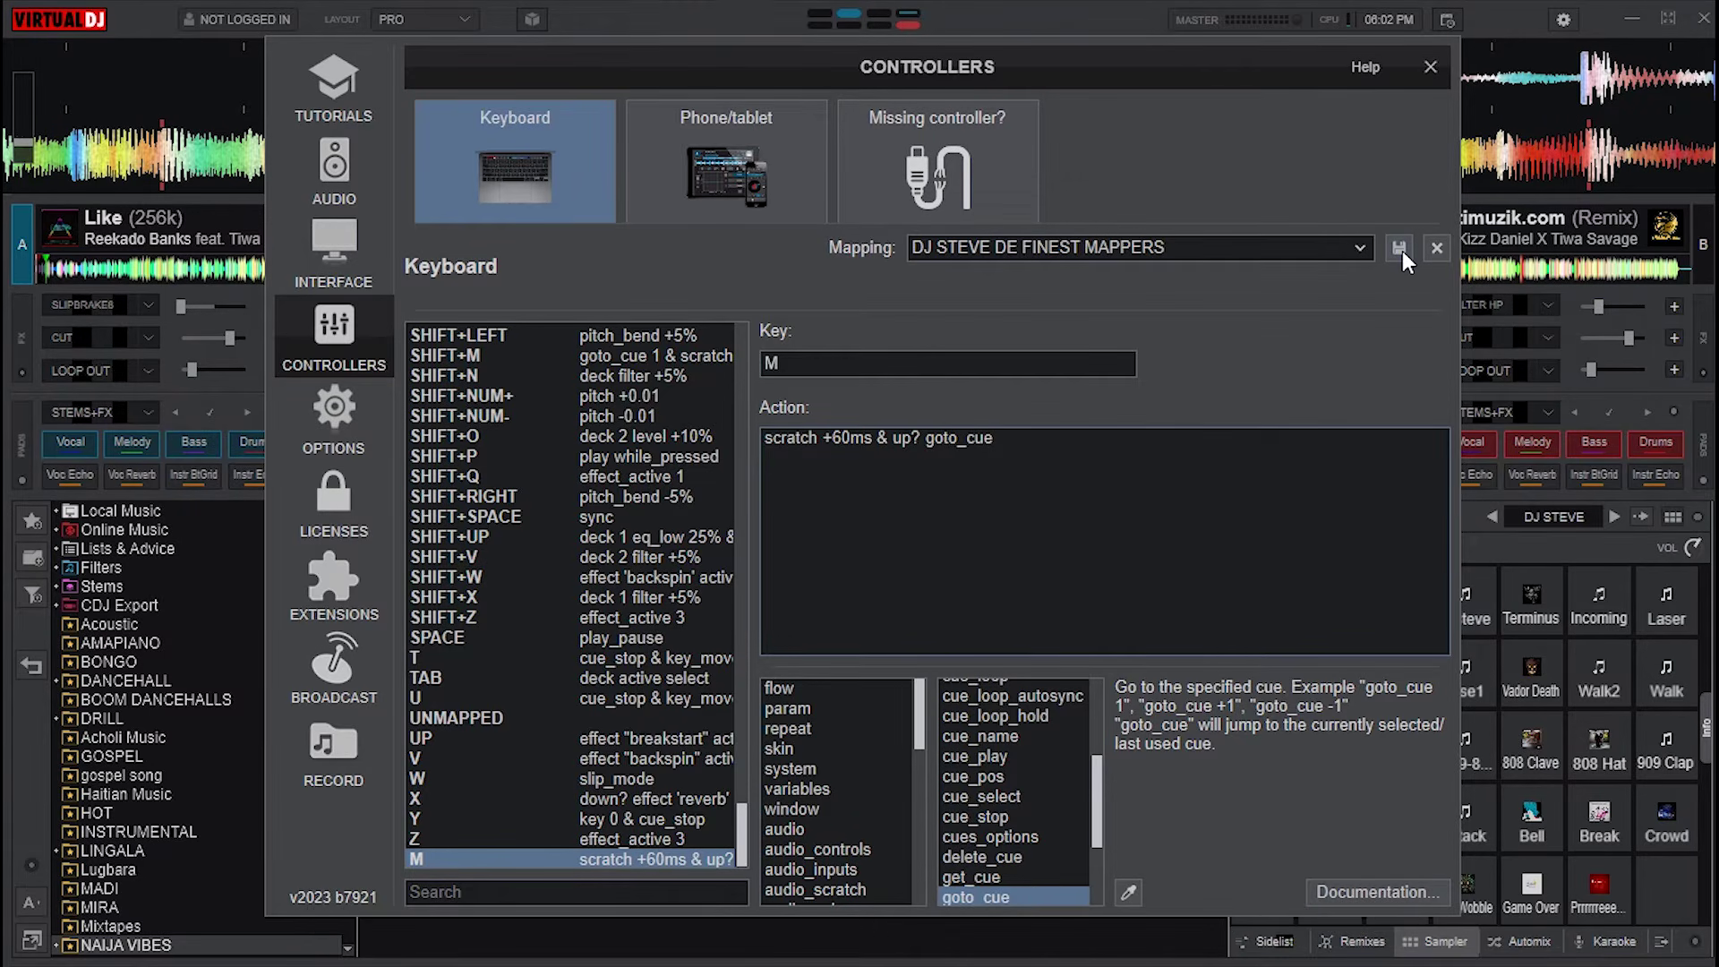
left_click(1430, 67)
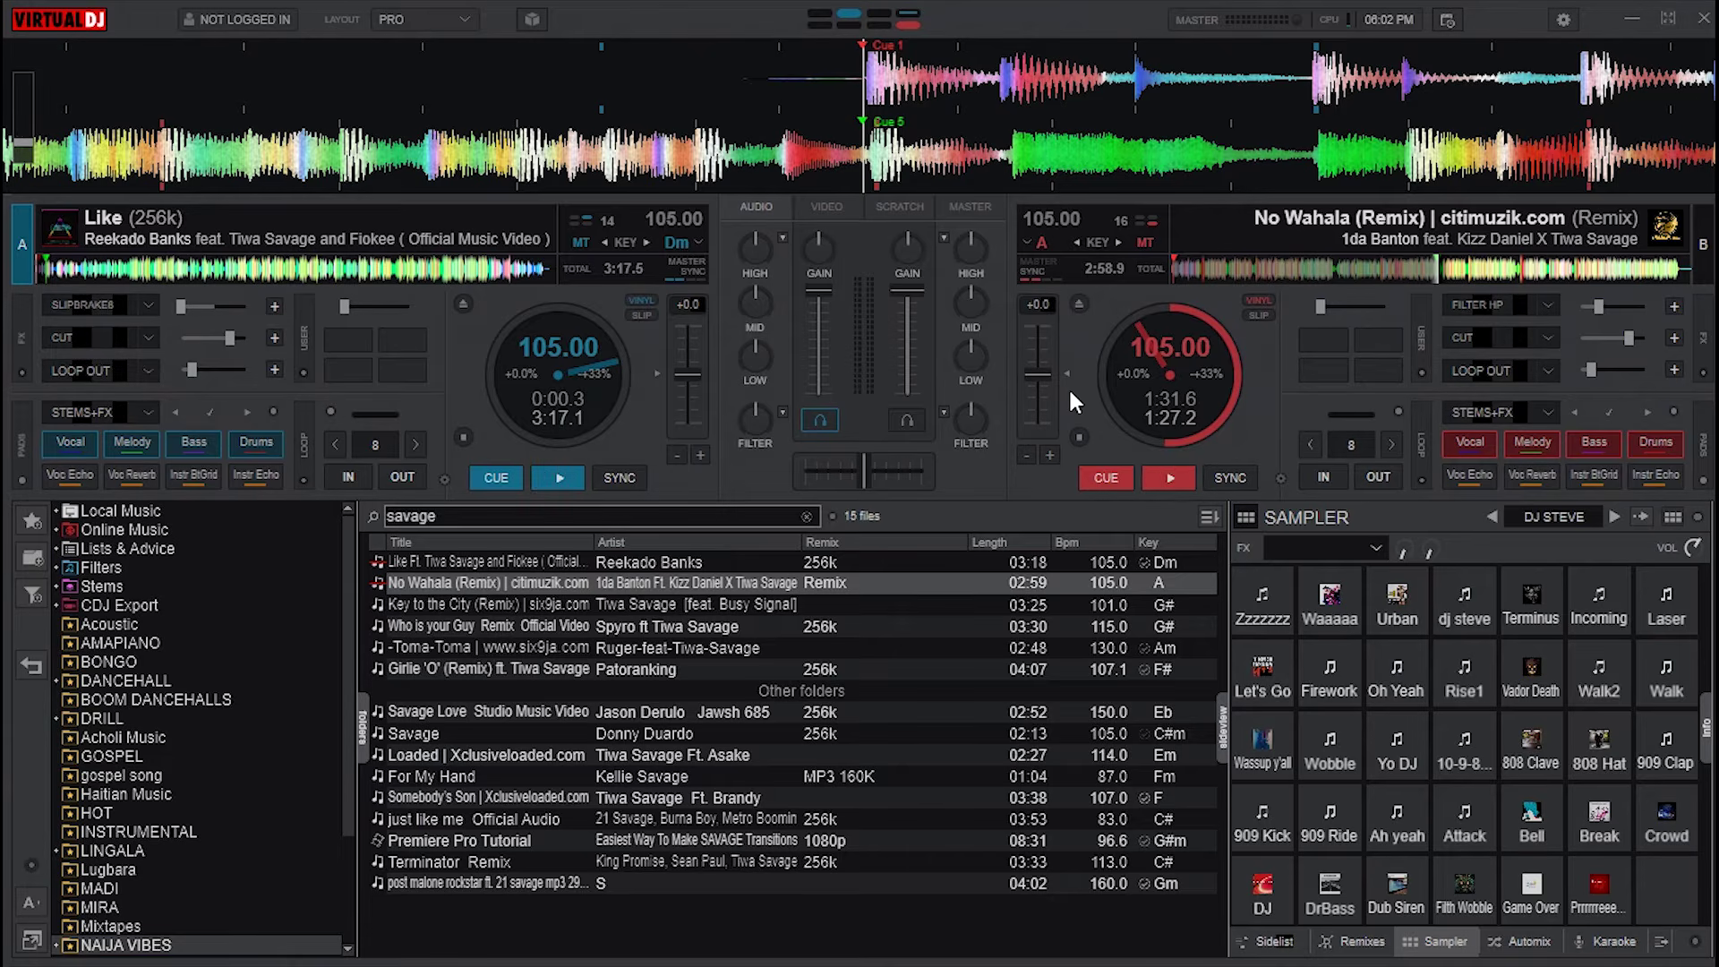
left_click(1563, 18)
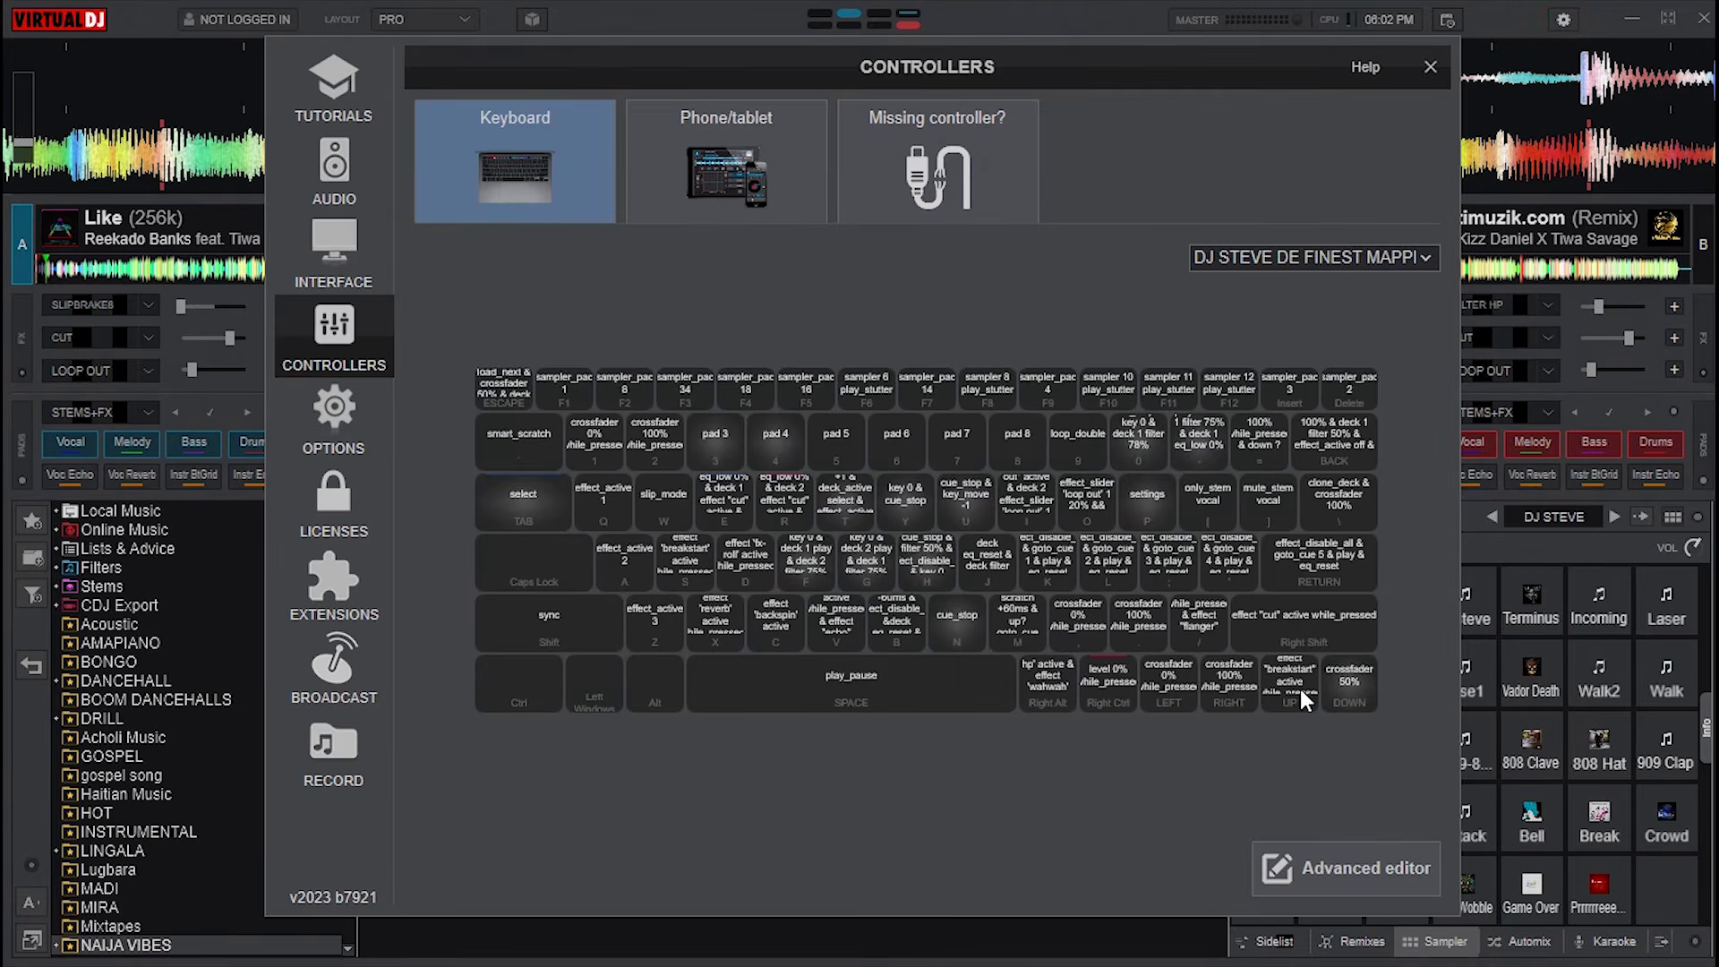
left_click(1303, 863)
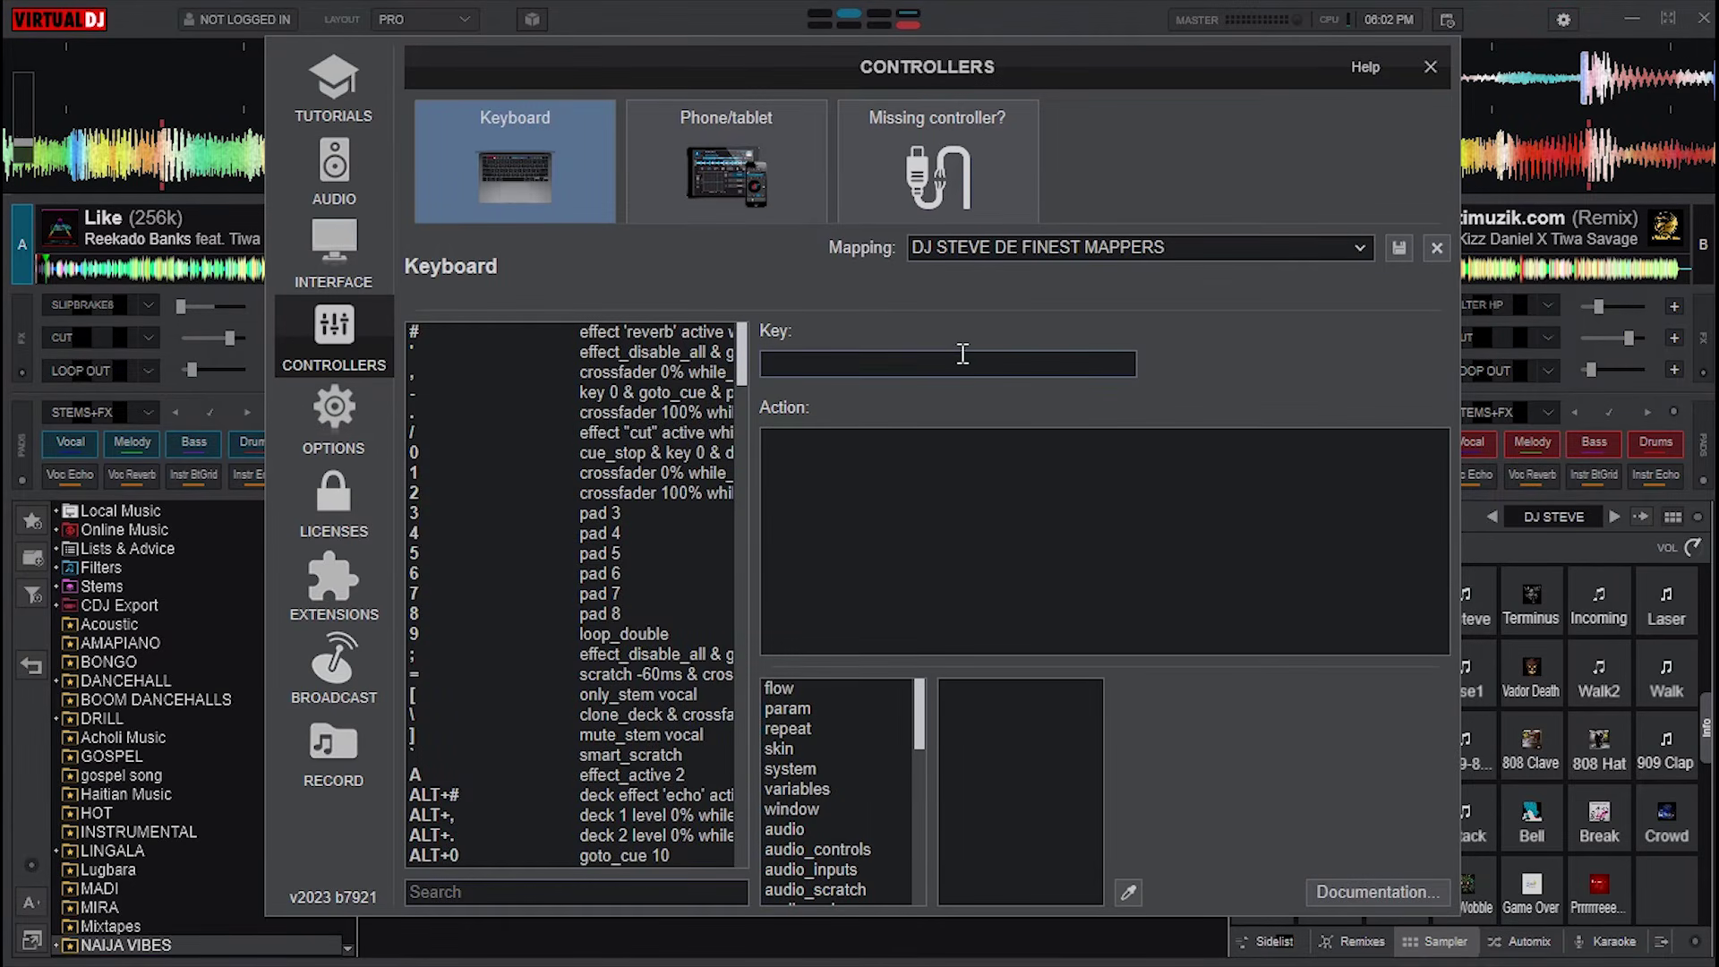
key("space")
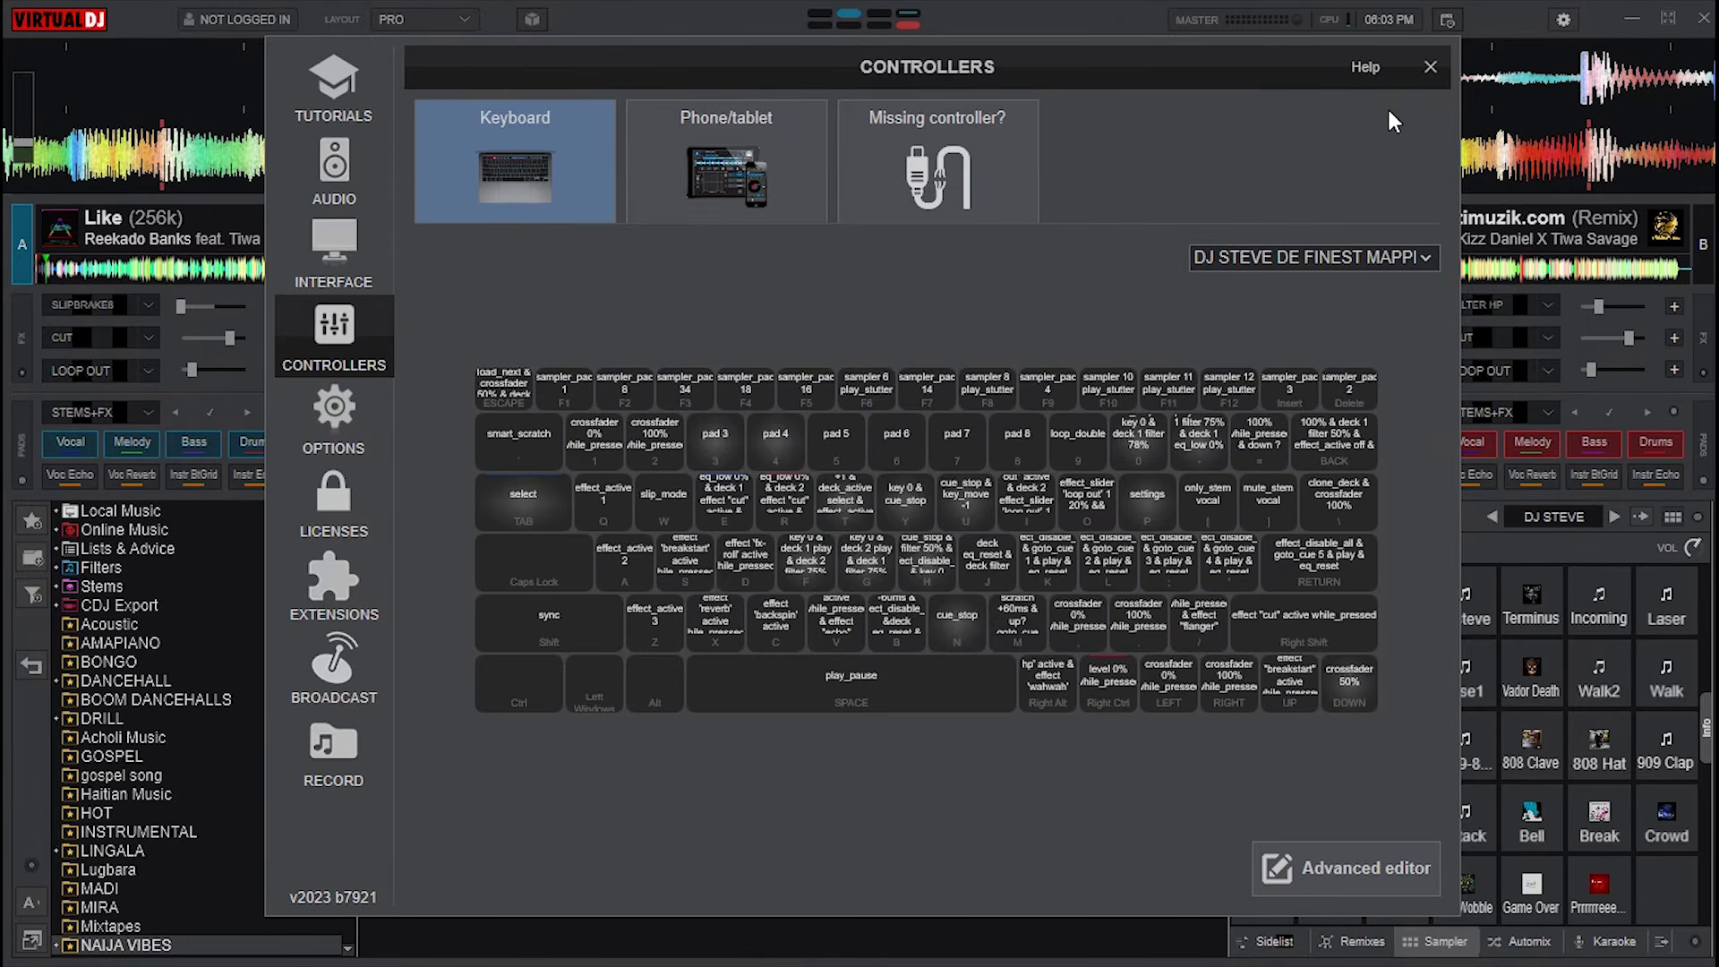
left_click(1429, 67)
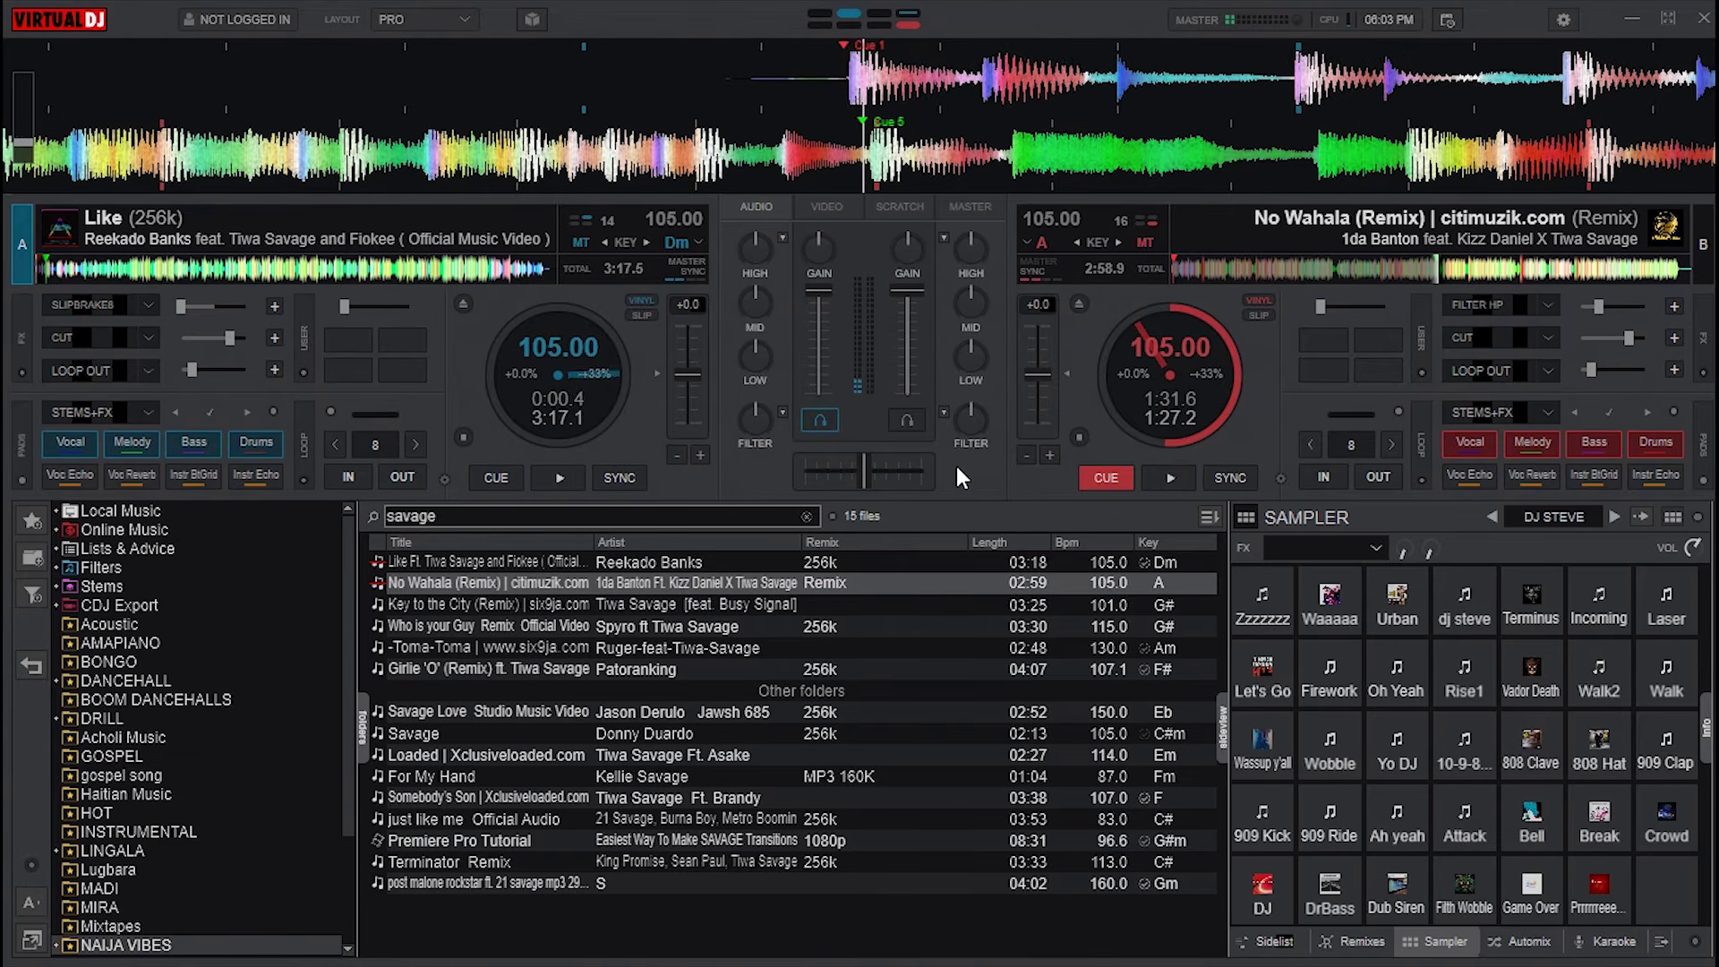
Step: Test the stab scratch on deck A by repeatedly starting "Like" and sending it back to cue 1
key("space")
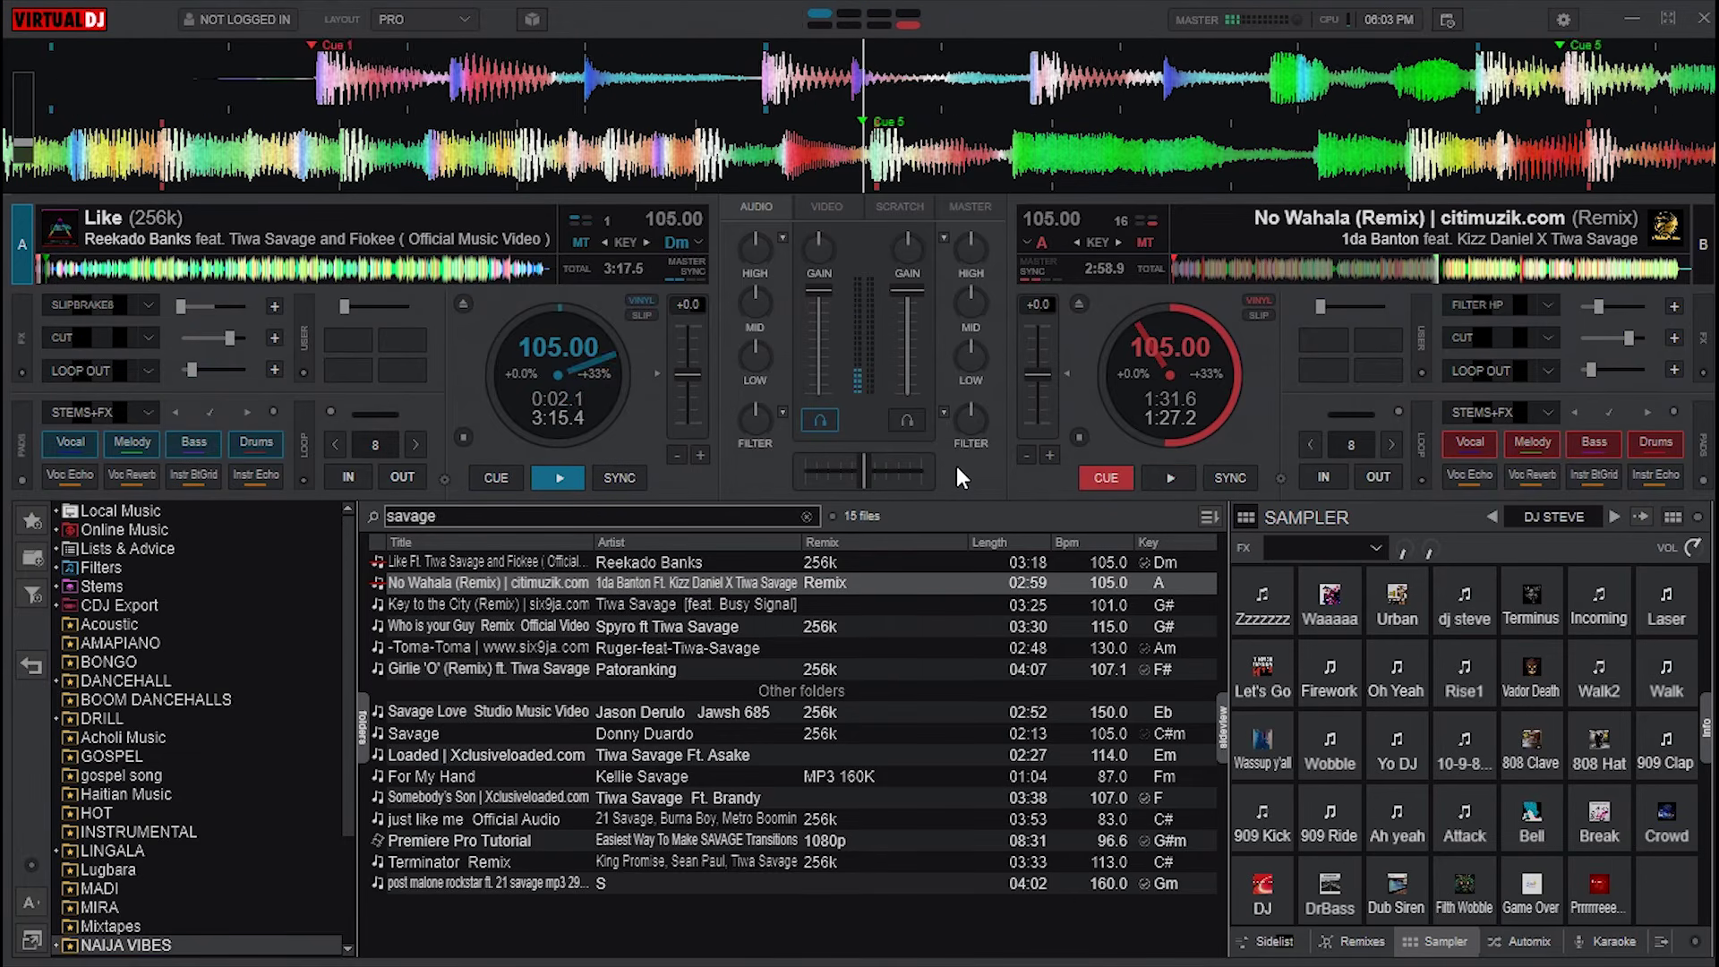
key("c")
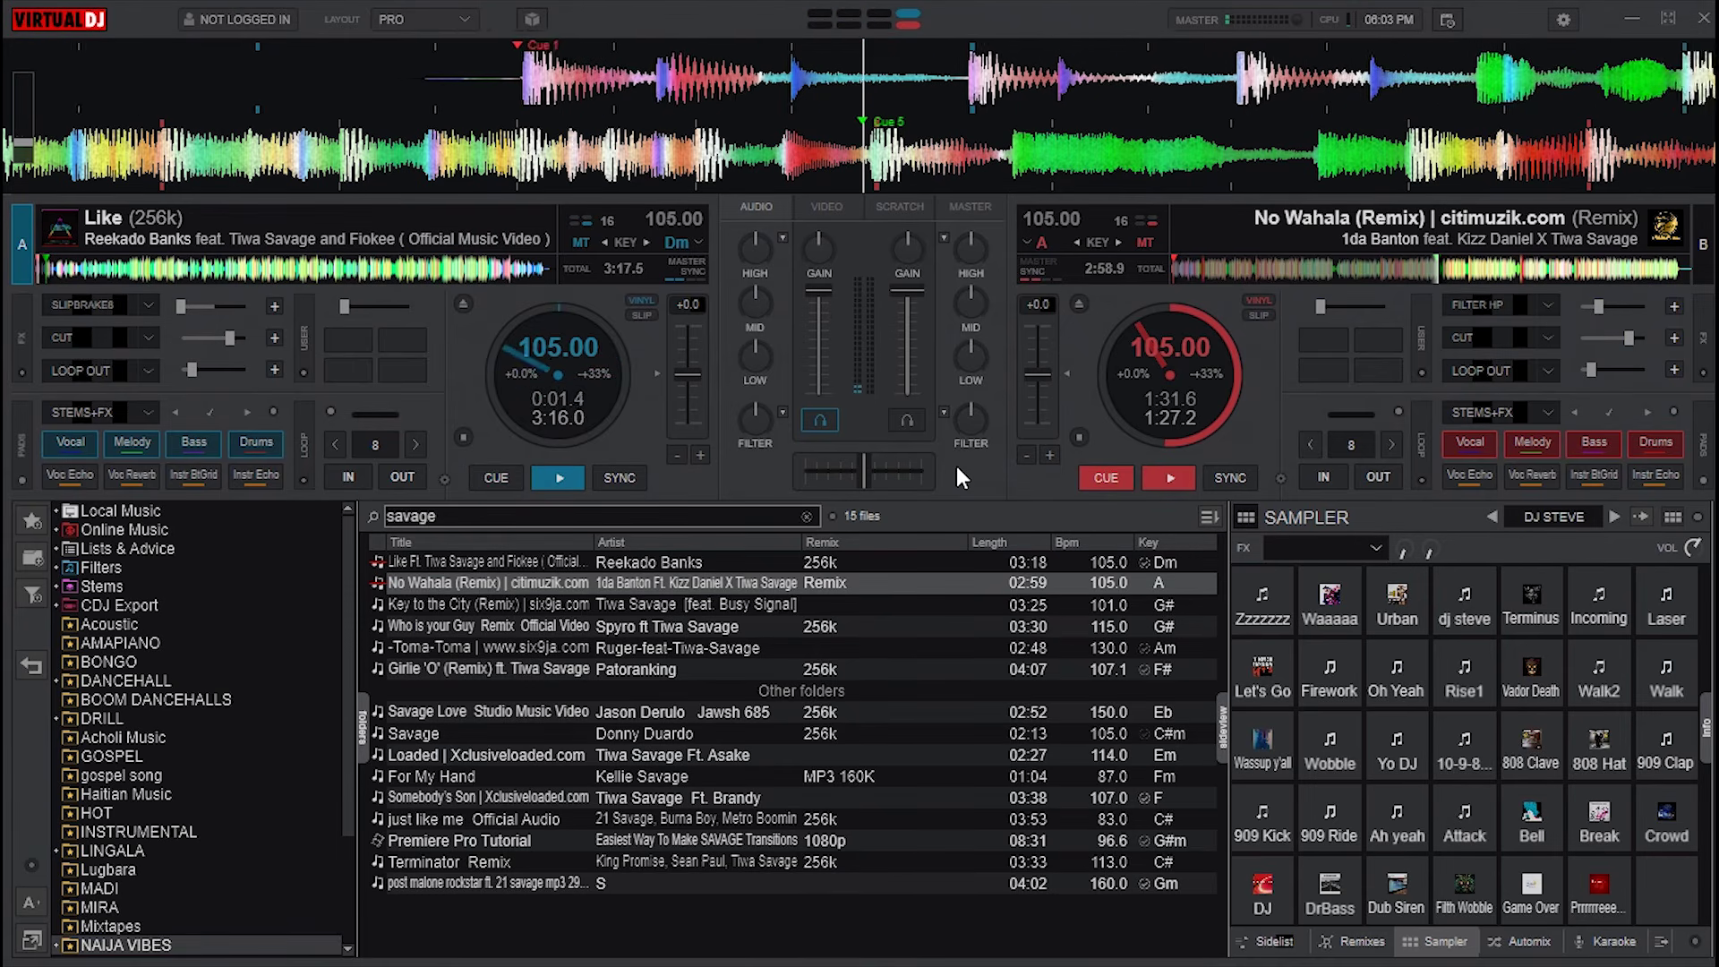
key("q")
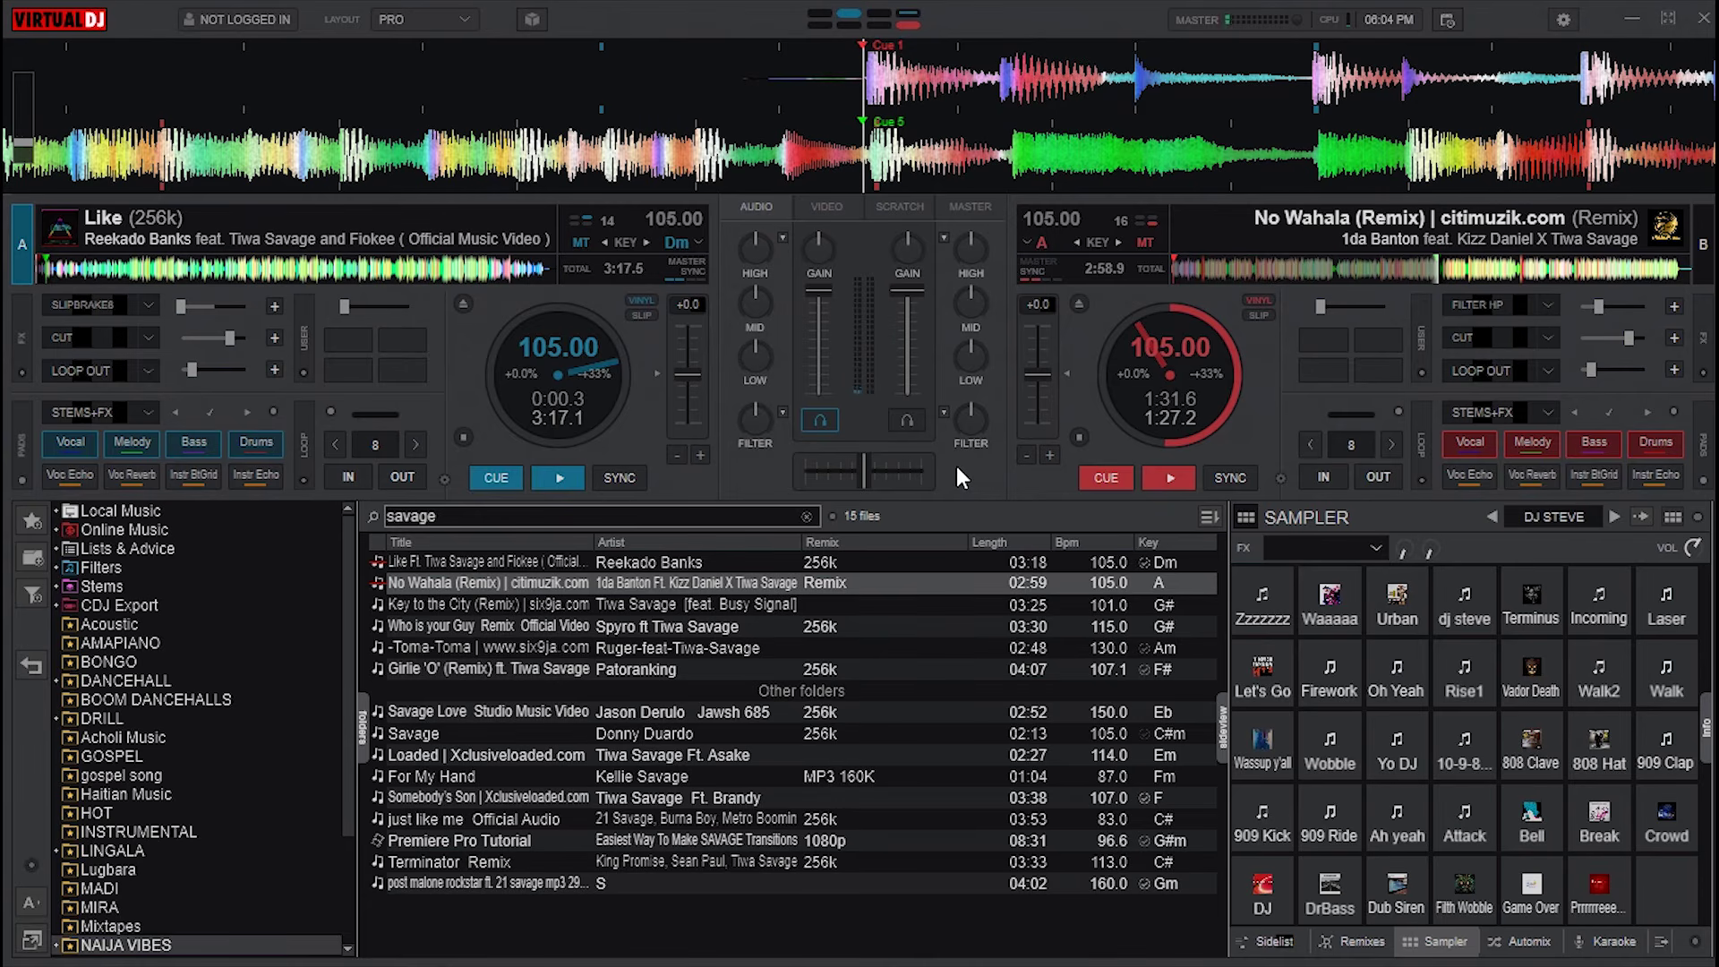
key("space")
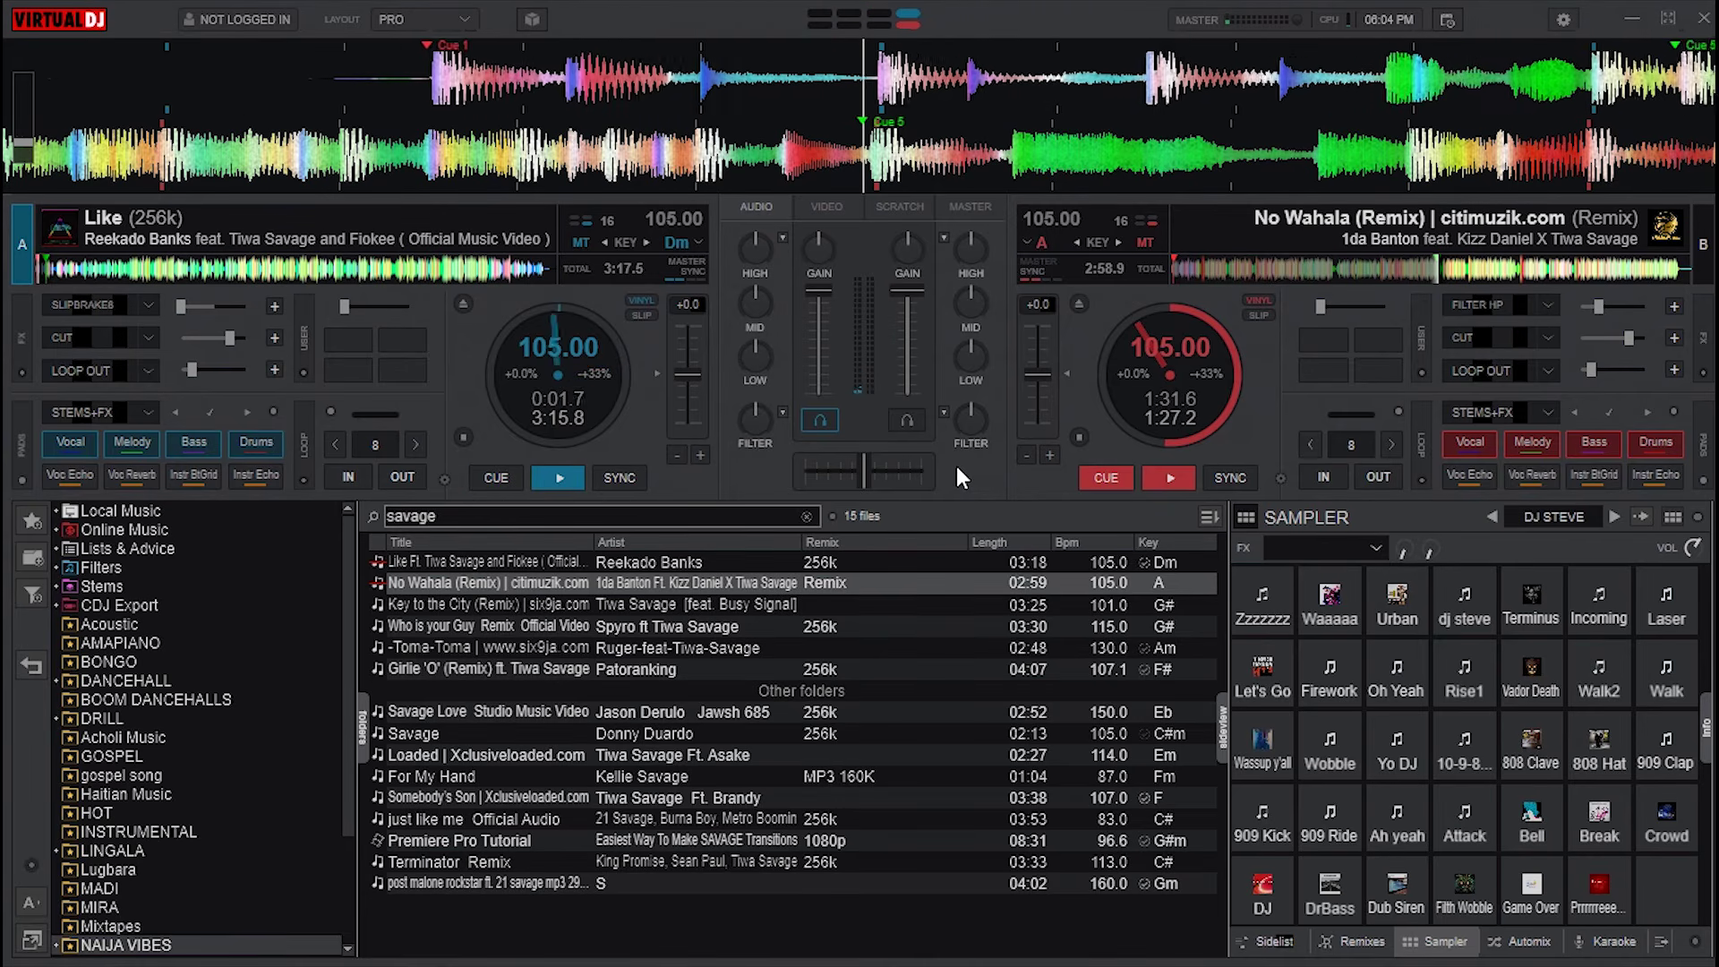
key("c")
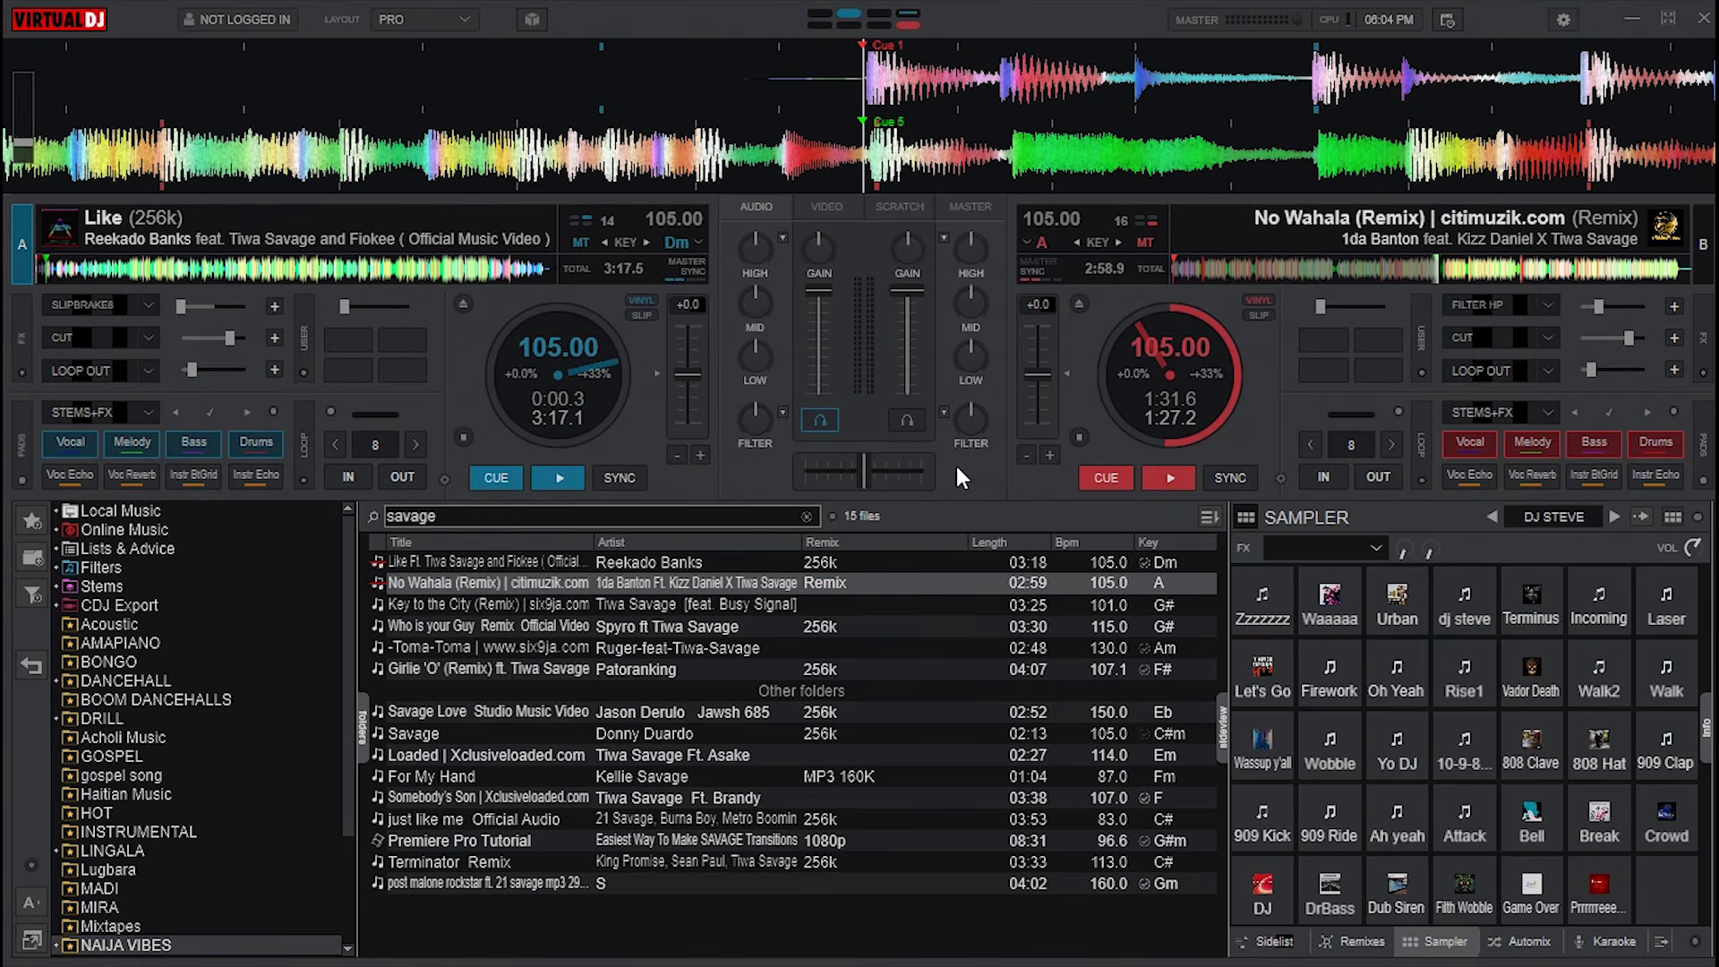